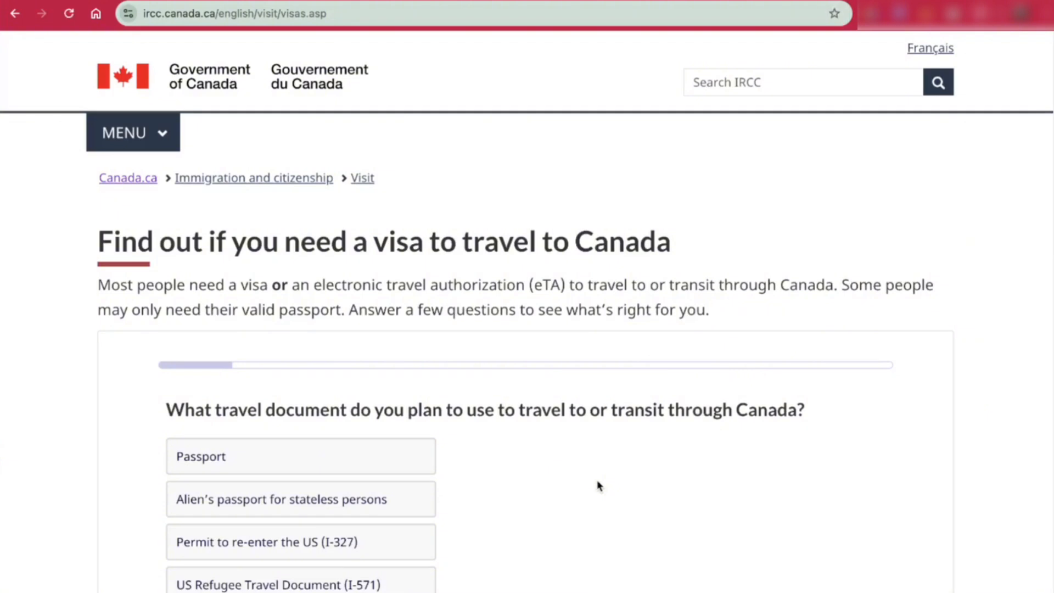
- Choose Passport as the travel document and PHL (Philippines) as the passport's country code
{"action": "scroll", "coordinate": [598, 486], "scroll_direction": "down", "scroll_amount": 3}
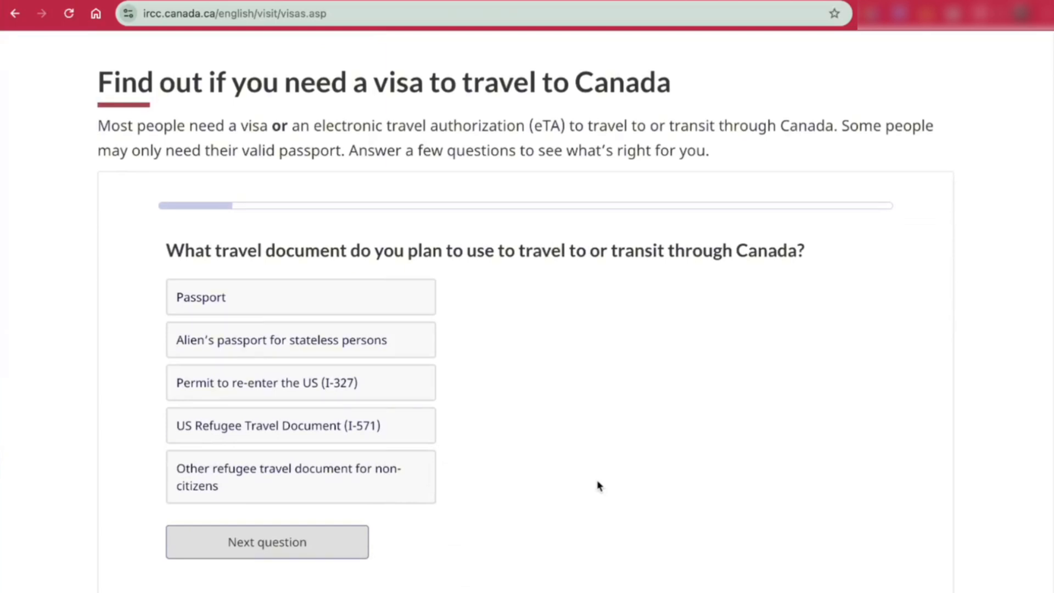
{"action": "left_click", "coordinate": [390, 308]}
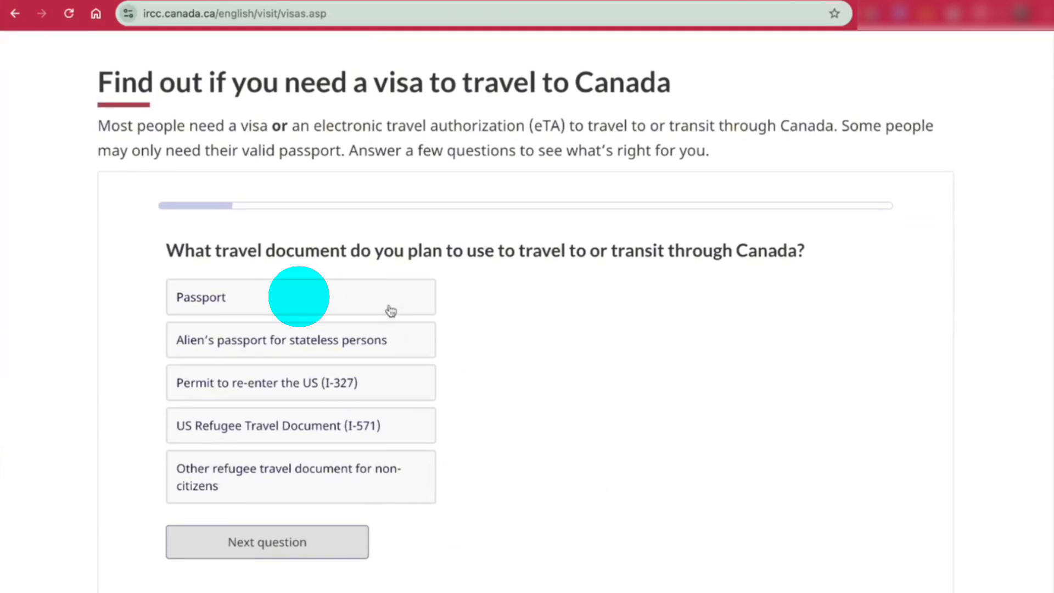
{"action": "left_click", "coordinate": [328, 544]}
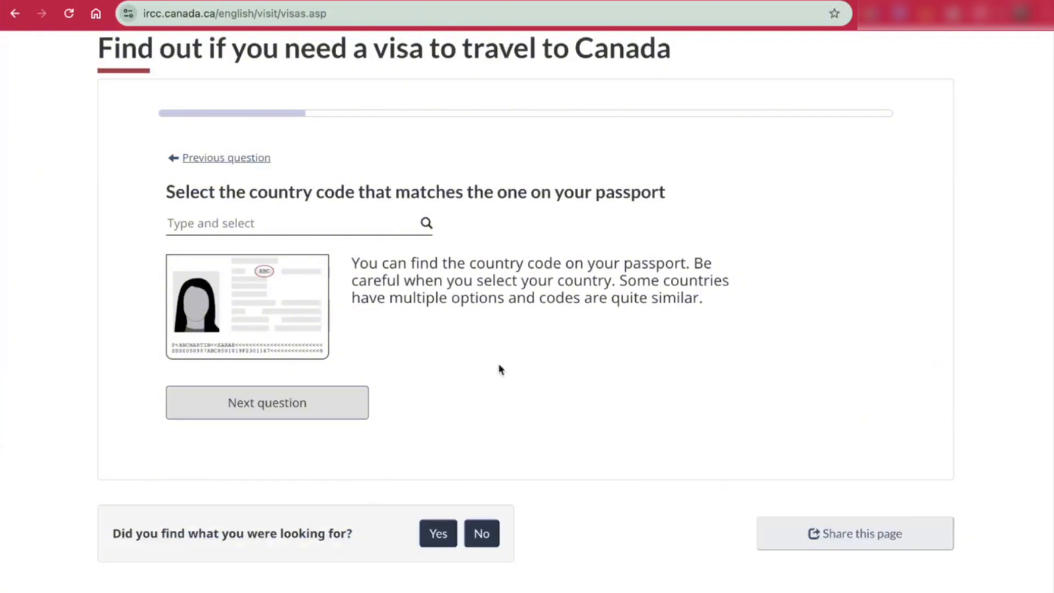
{"action": "left_click", "coordinate": [313, 225]}
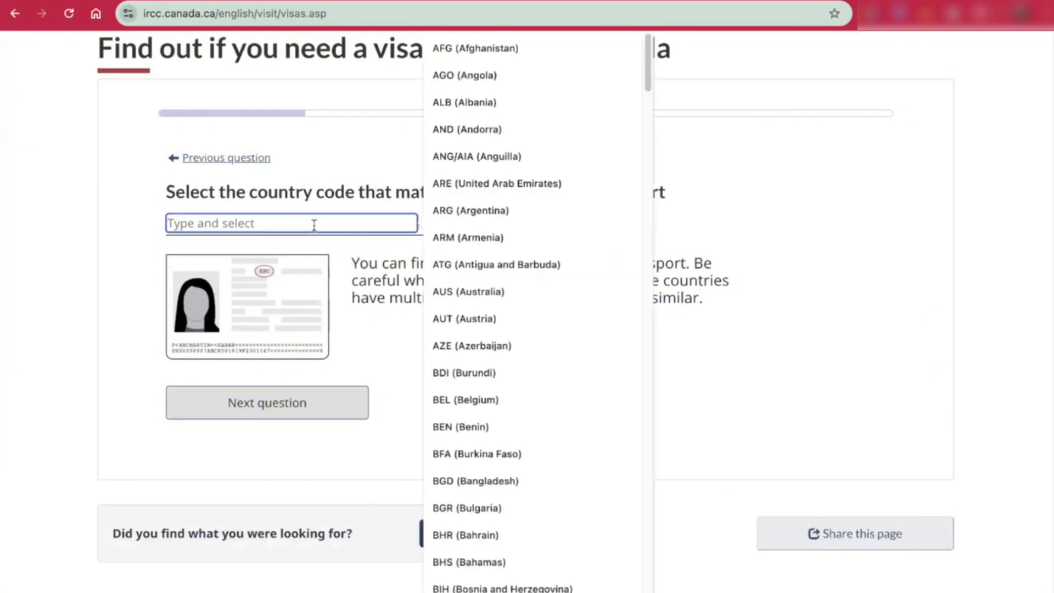
{"action": "type", "text": "ph"}
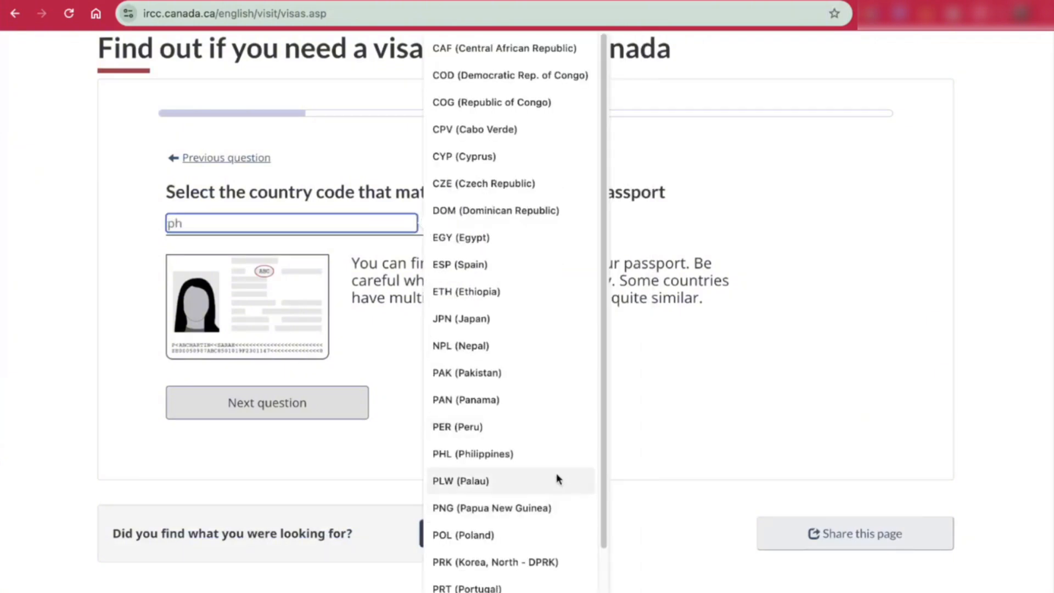
{"action": "left_click", "coordinate": [538, 454]}
{"action": "left_click", "coordinate": [267, 404]}
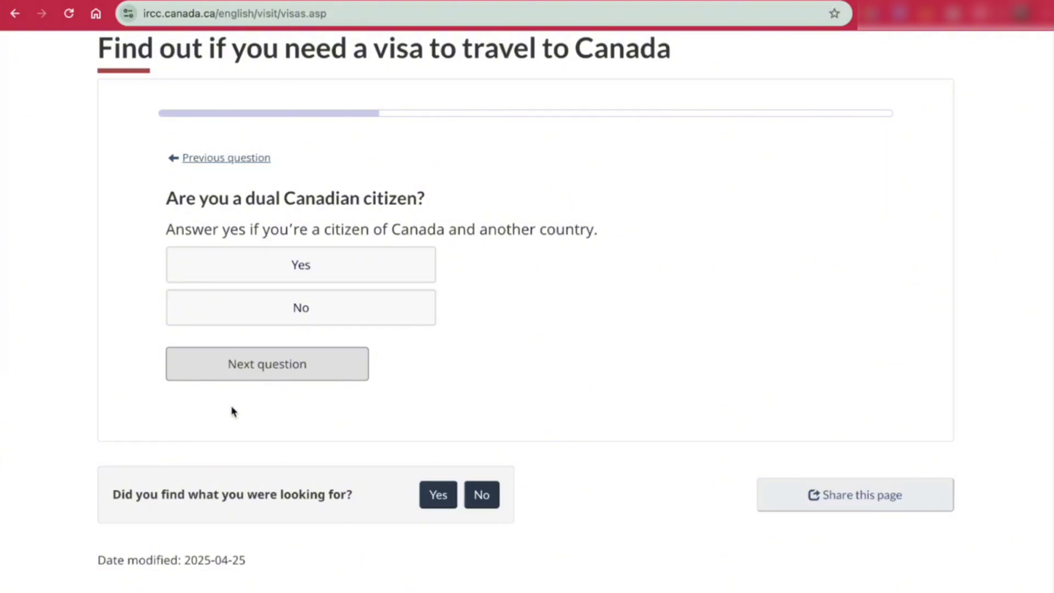
- Answer No to both being a dual Canadian citizen and being a lawful permanent resident of the US
{"action": "left_click", "coordinate": [278, 310]}
{"action": "left_click", "coordinate": [248, 364]}
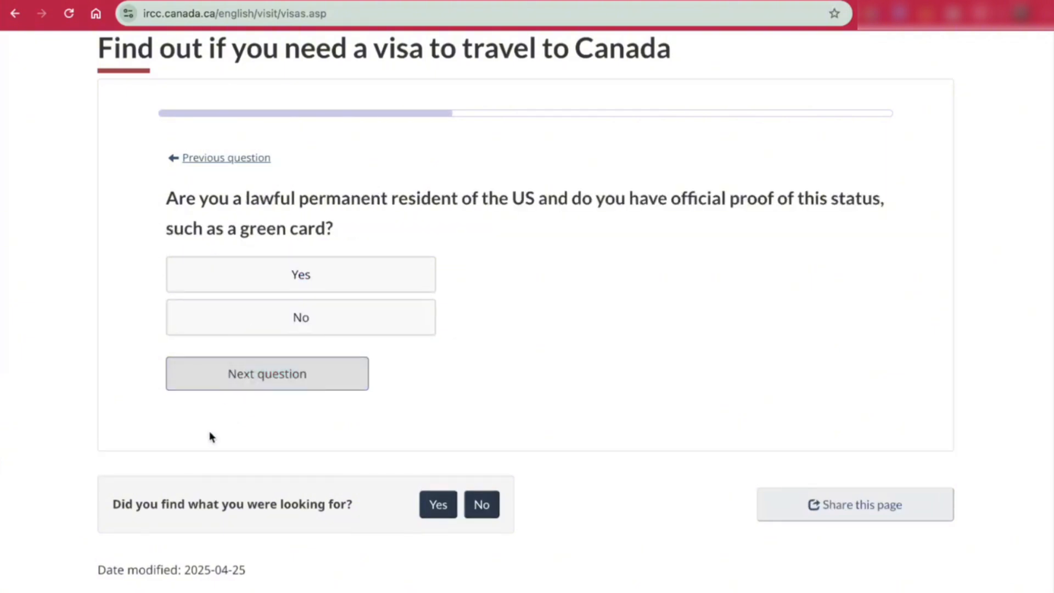
{"action": "left_click", "coordinate": [290, 325]}
{"action": "left_click", "coordinate": [265, 370]}
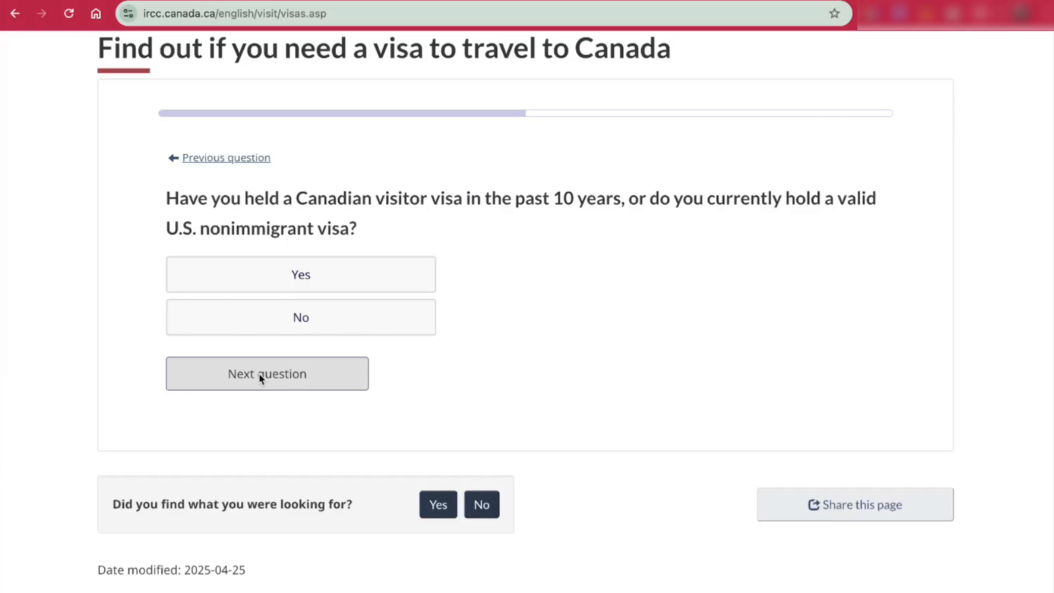
- Answer Yes to the previous Canadian or valid U.S. nonimmigrant visa question and choose travel by air via a Canadian airport
{"action": "left_click", "coordinate": [301, 273]}
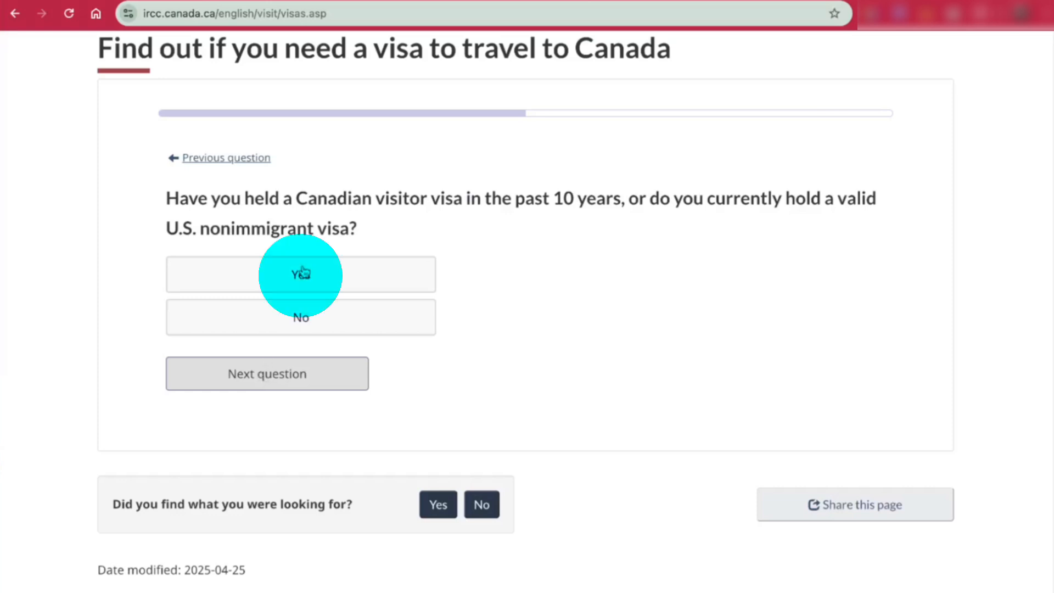
{"action": "left_click", "coordinate": [246, 386]}
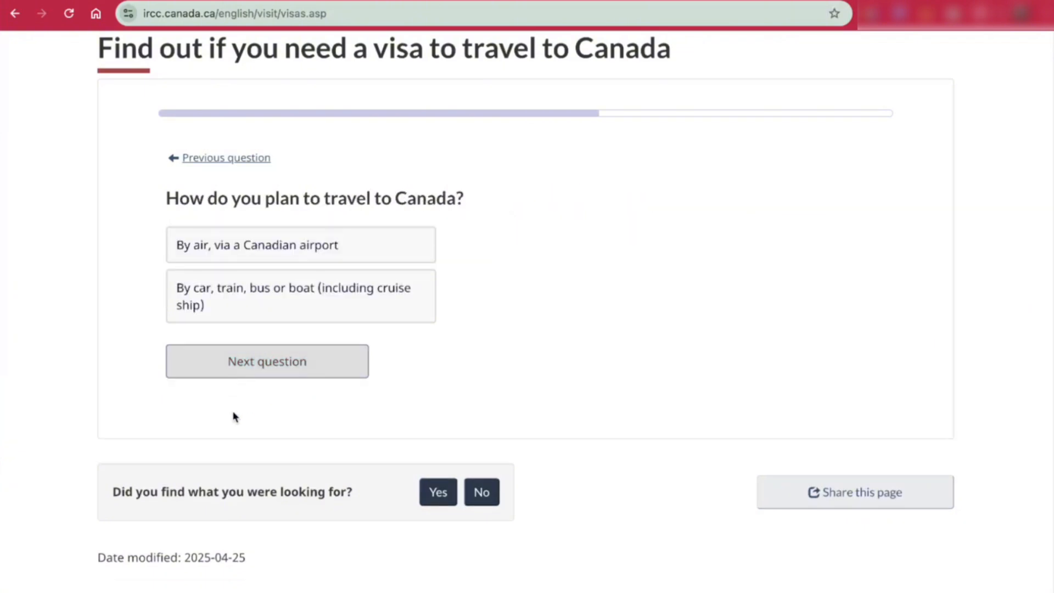
{"action": "left_click", "coordinate": [278, 237]}
{"action": "left_click", "coordinate": [266, 363]}
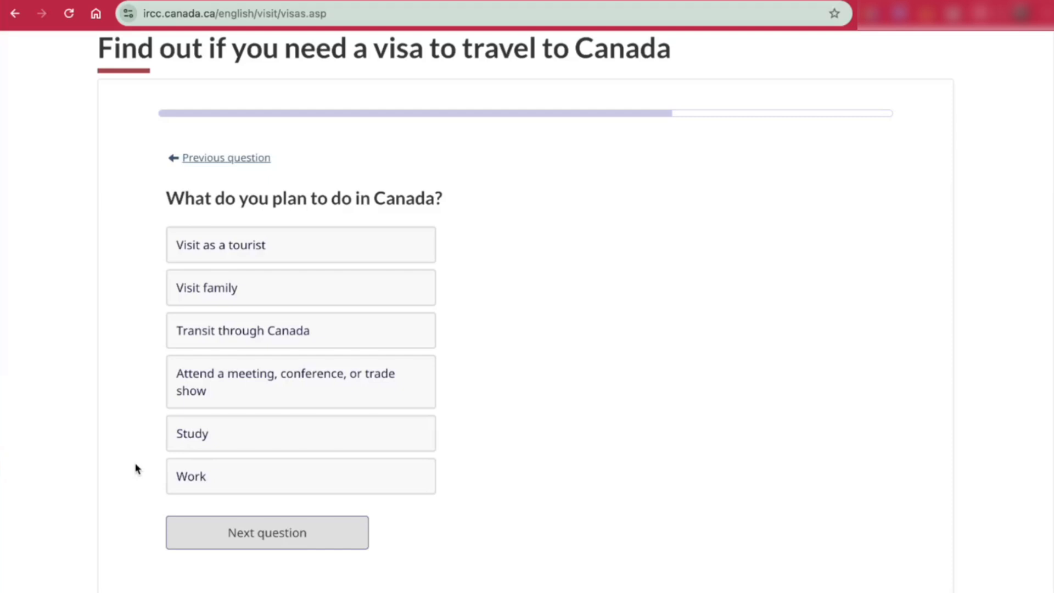
- Choose Visit as a tourist as the plan in Canada and open the eTA application page from the result
{"action": "left_click", "coordinate": [227, 252]}
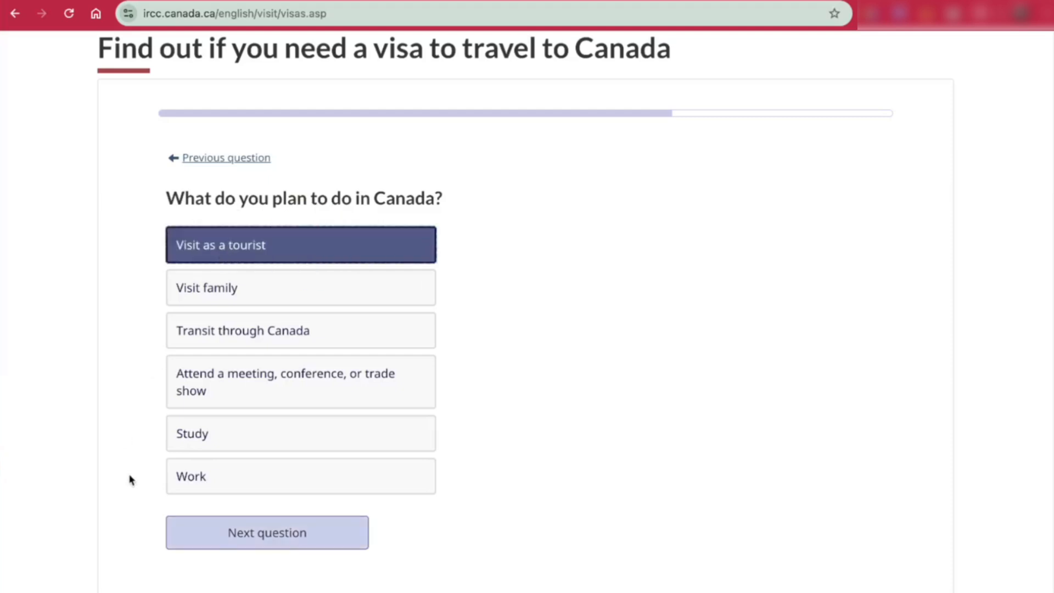
{"action": "left_click", "coordinate": [267, 532]}
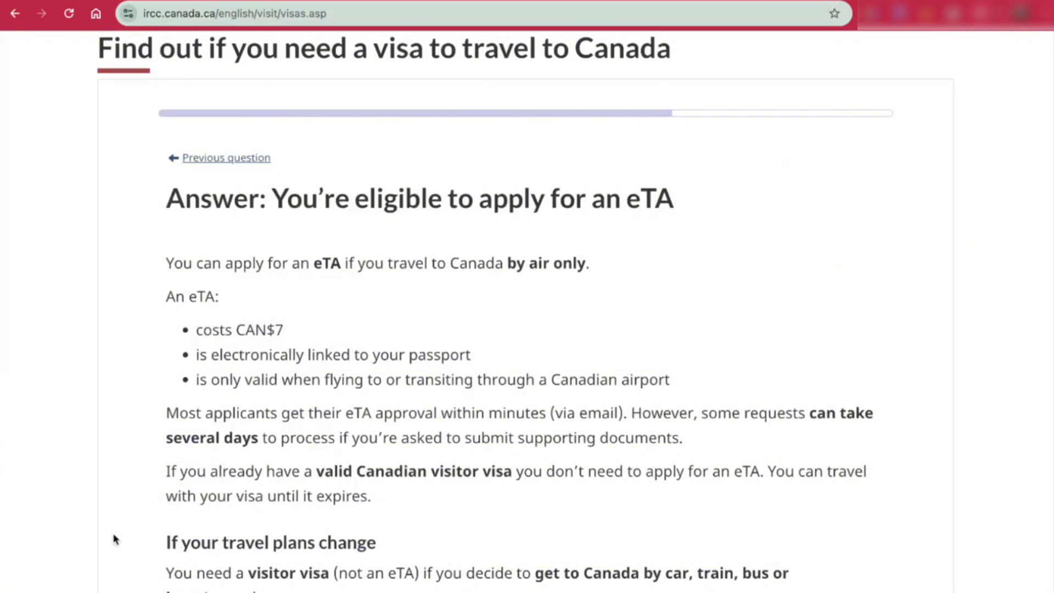
{"action": "scroll", "coordinate": [115, 539], "scroll_direction": "down", "scroll_amount": 2}
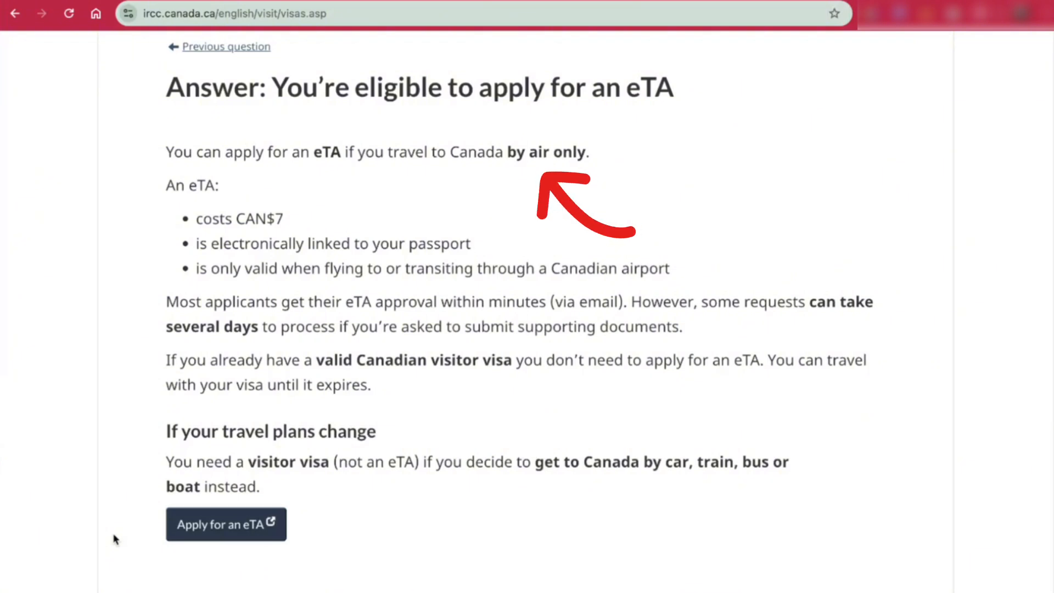
{"action": "left_click", "coordinate": [206, 534]}
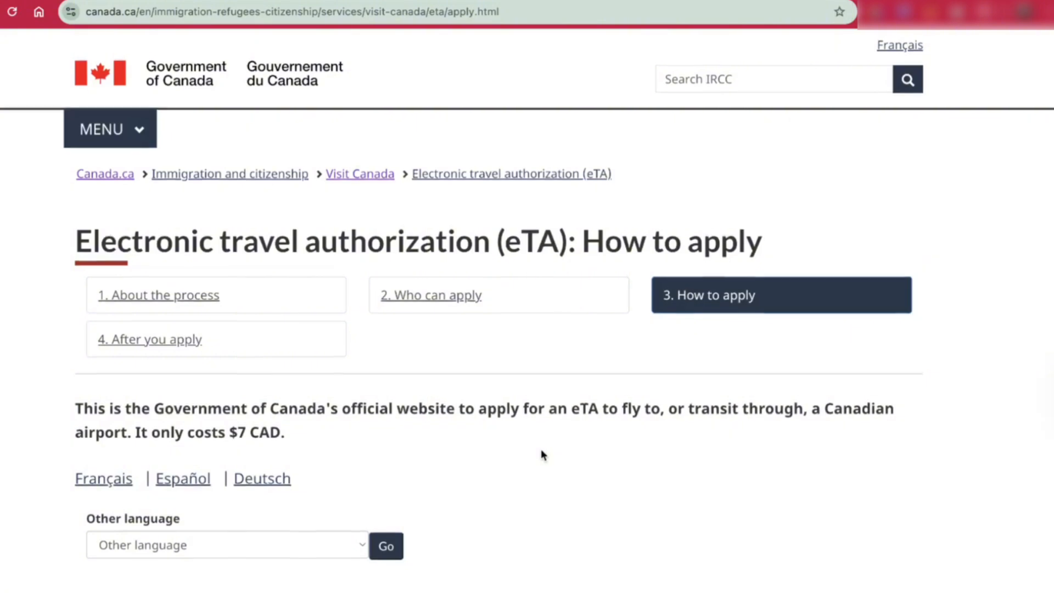
- Review what is needed to complete the eTA form and expand the overview of the application process
{"action": "scroll", "coordinate": [542, 456], "scroll_direction": "down", "scroll_amount": 5}
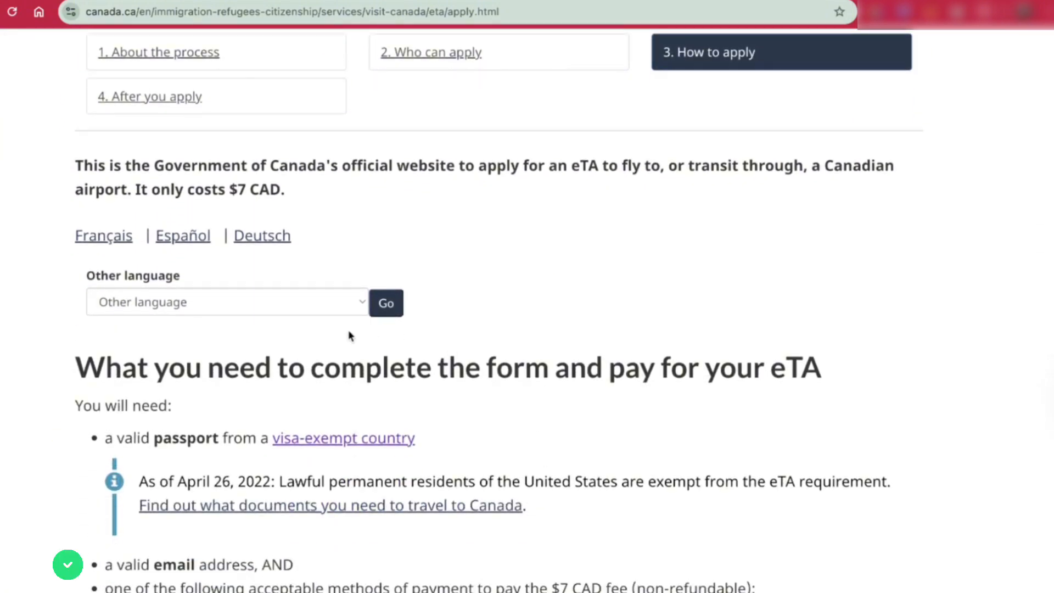
{"action": "scroll", "coordinate": [548, 384], "scroll_direction": "down", "scroll_amount": 4}
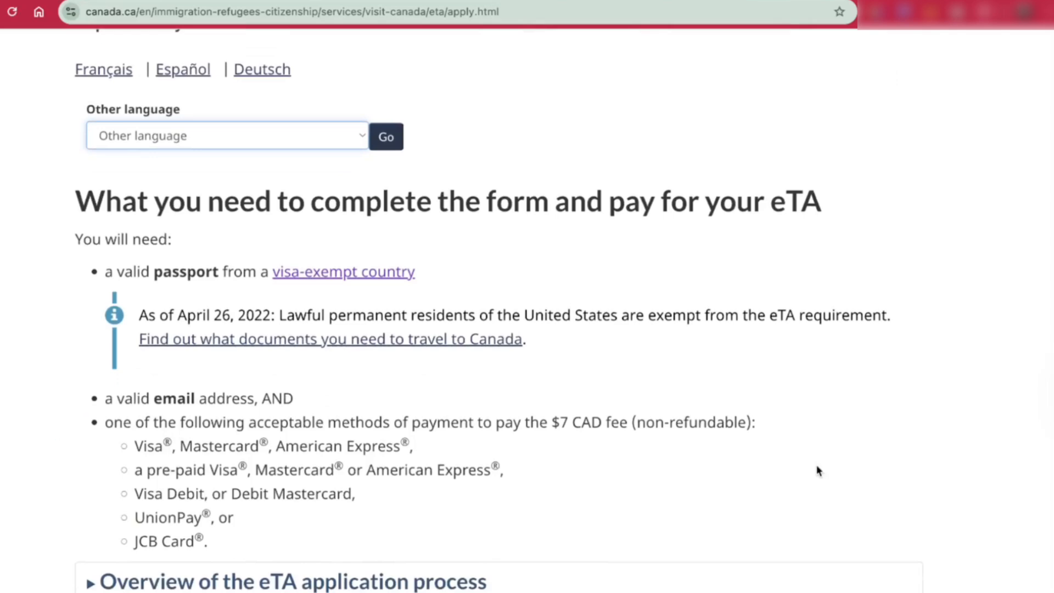
{"action": "scroll", "coordinate": [816, 470], "scroll_direction": "down", "scroll_amount": 3}
{"action": "left_click", "coordinate": [494, 364]}
{"action": "scroll", "coordinate": [558, 520], "scroll_direction": "down", "scroll_amount": 5}
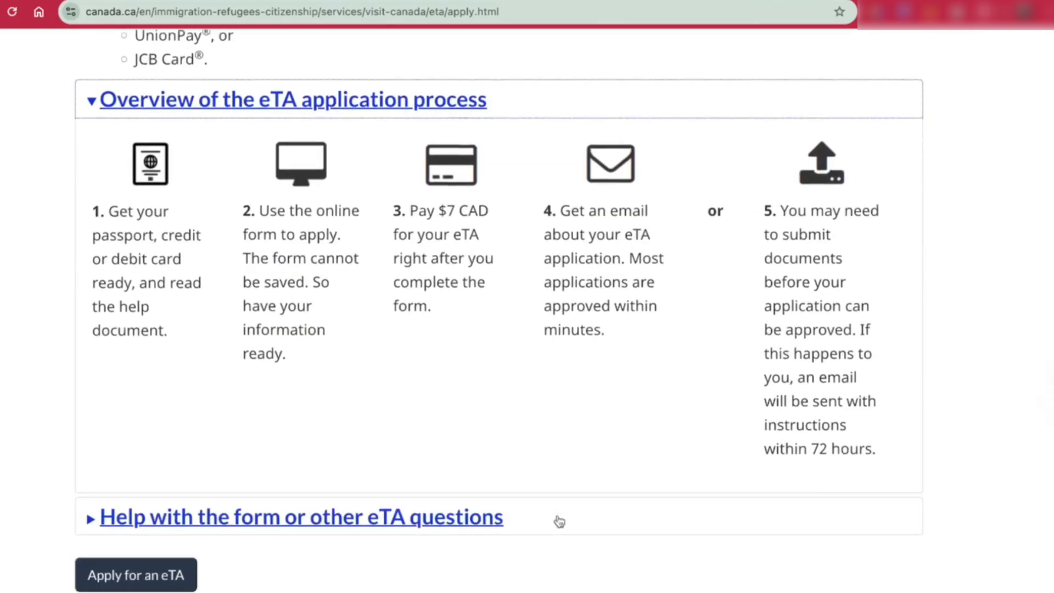
- Expand the help section for the form and other eTA questions, and proceed to apply for an eTA
{"action": "left_click", "coordinate": [559, 520]}
{"action": "scroll", "coordinate": [697, 515], "scroll_direction": "down", "scroll_amount": 12}
{"action": "left_click", "coordinate": [181, 454]}
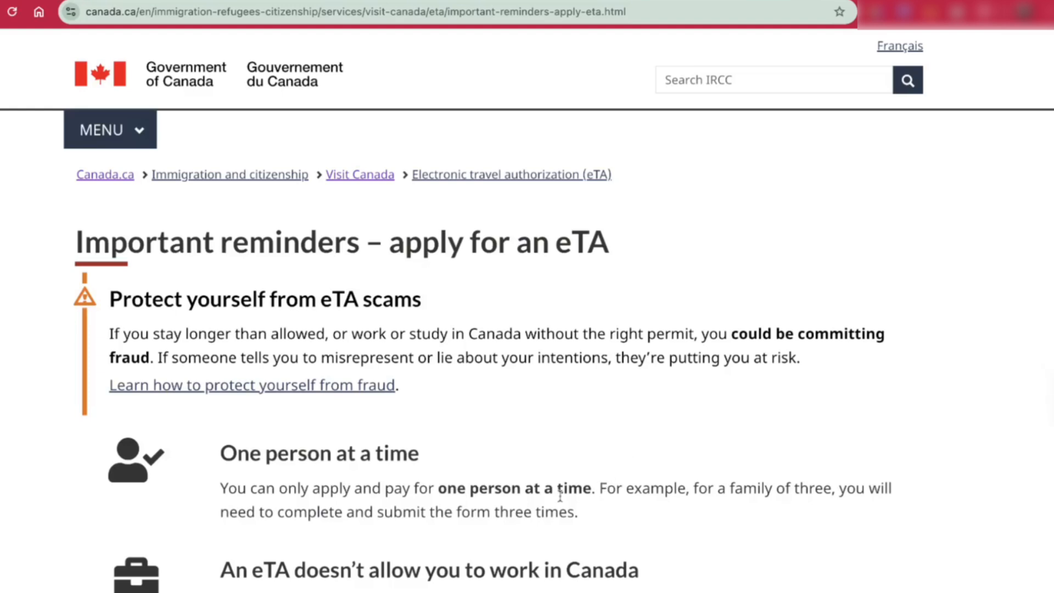
- Read through the important reminders on scams, work and study limits, the receipt, email updates and session time
{"action": "scroll", "coordinate": [475, 529], "scroll_direction": "down", "scroll_amount": 1}
{"action": "scroll", "coordinate": [474, 527], "scroll_direction": "down", "scroll_amount": 1}
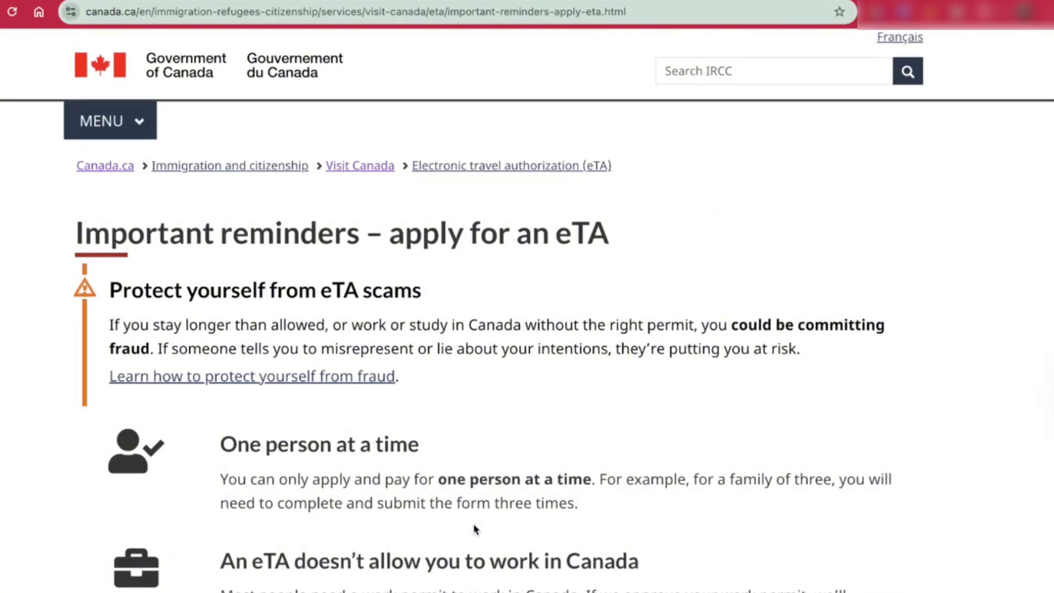
{"action": "scroll", "coordinate": [475, 528], "scroll_direction": "down", "scroll_amount": 1}
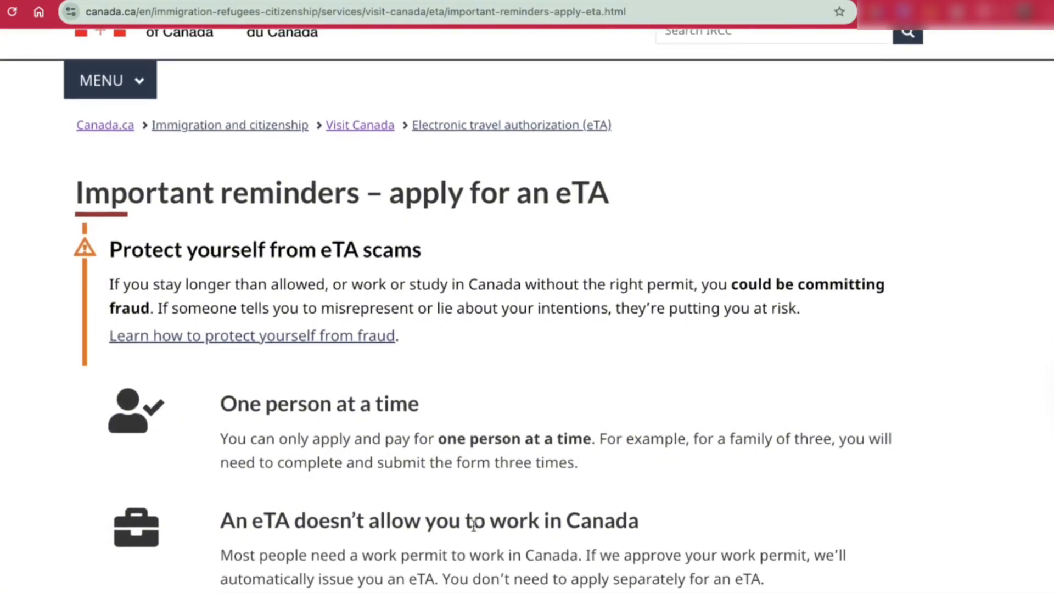
{"action": "scroll", "coordinate": [480, 543], "scroll_direction": "down", "scroll_amount": 1}
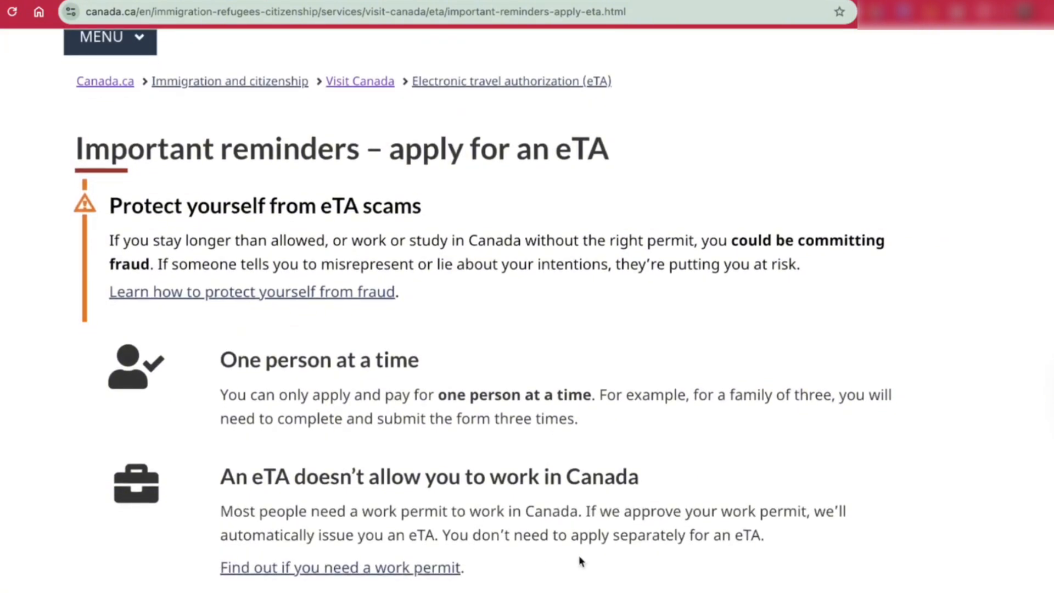
{"action": "scroll", "coordinate": [583, 560], "scroll_direction": "down", "scroll_amount": 1}
{"action": "scroll", "coordinate": [583, 561], "scroll_direction": "down", "scroll_amount": 1}
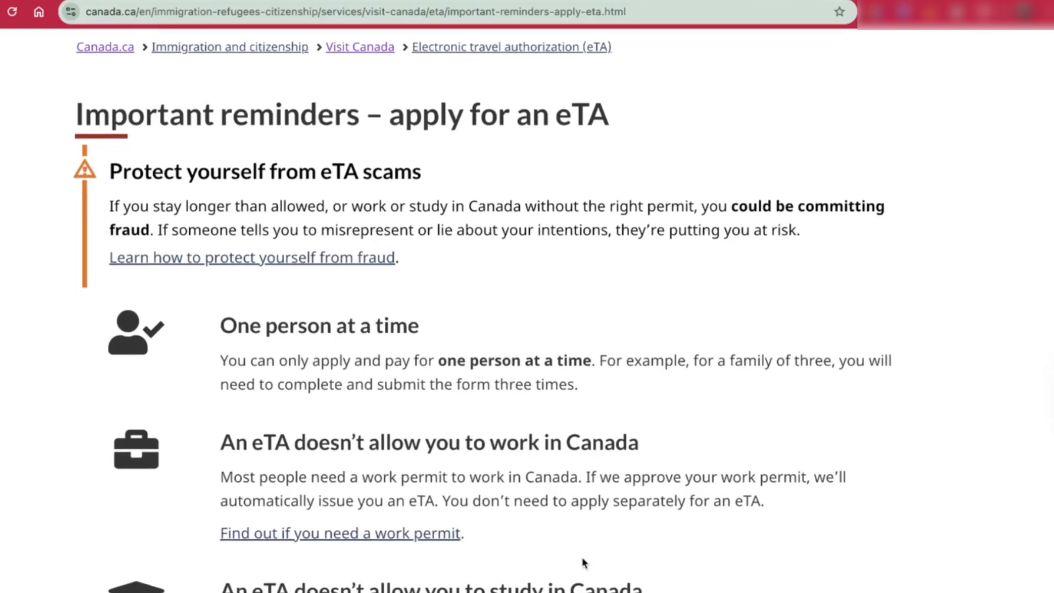
{"action": "scroll", "coordinate": [584, 563], "scroll_direction": "down", "scroll_amount": 1}
{"action": "scroll", "coordinate": [581, 560], "scroll_direction": "down", "scroll_amount": 1}
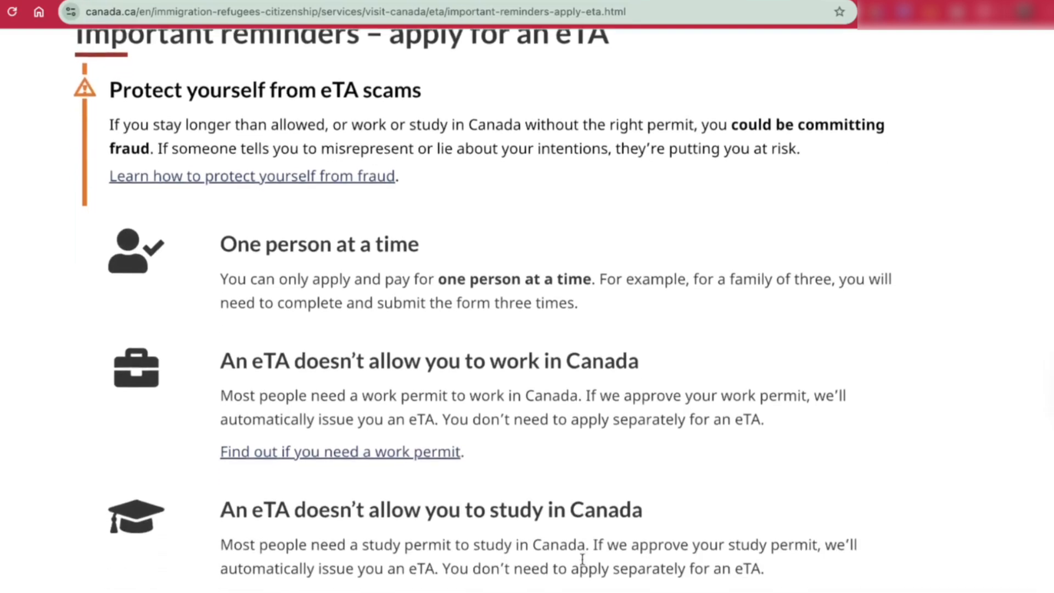
{"action": "scroll", "coordinate": [581, 559], "scroll_direction": "down", "scroll_amount": 2}
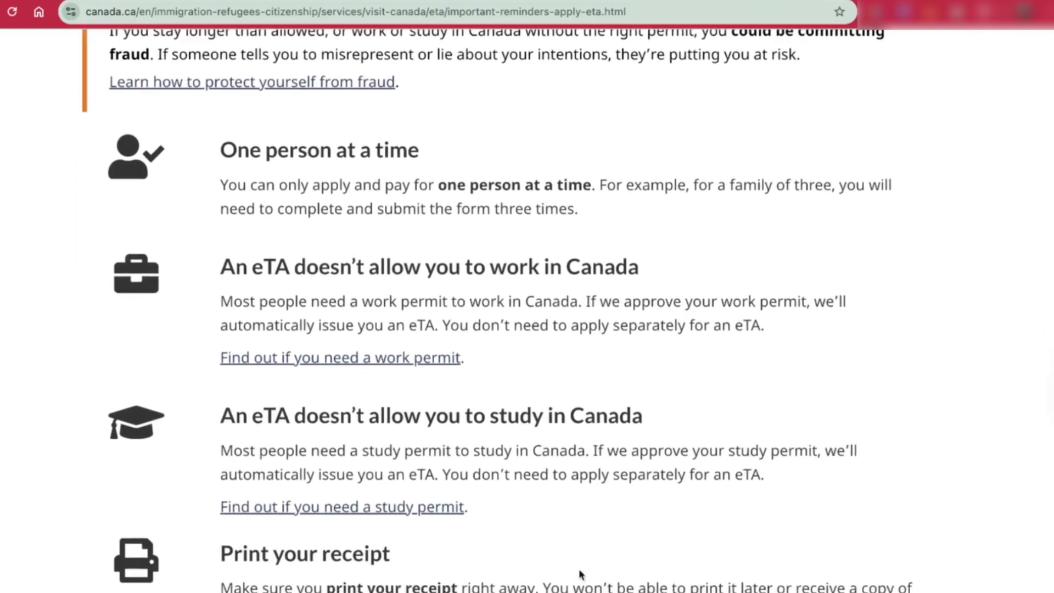
{"action": "scroll", "coordinate": [497, 307], "scroll_direction": "down", "scroll_amount": 2}
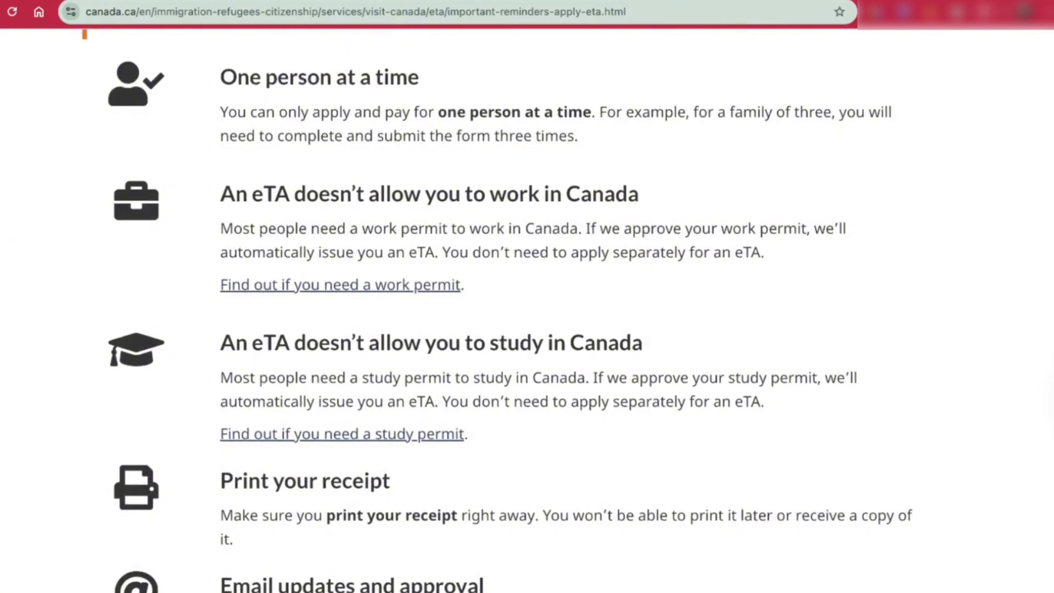
{"action": "scroll", "coordinate": [497, 307], "scroll_direction": "down", "scroll_amount": 2}
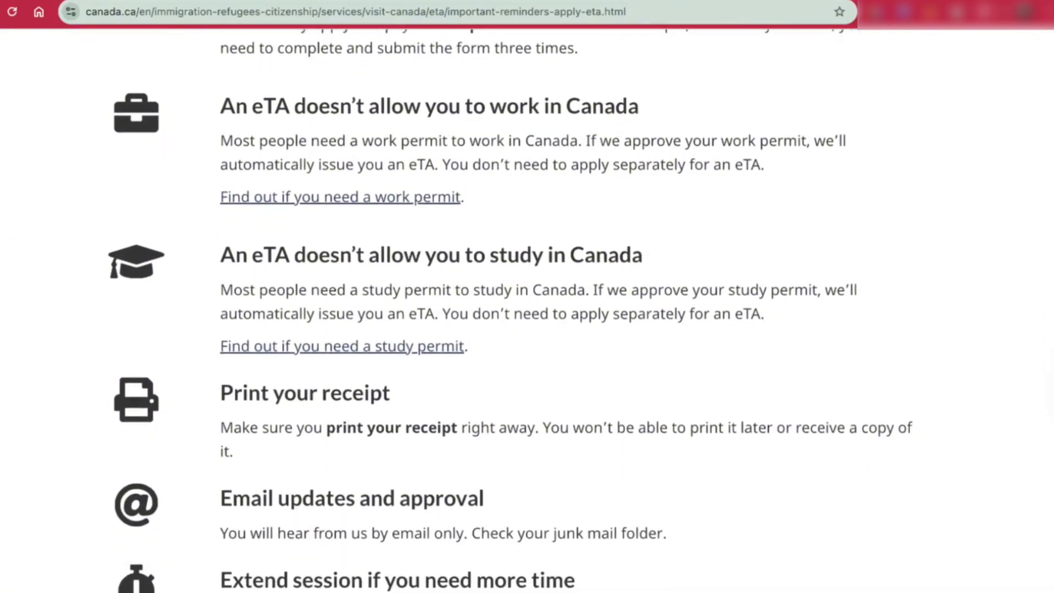
{"action": "scroll", "coordinate": [497, 308], "scroll_direction": "down", "scroll_amount": 1}
{"action": "scroll", "coordinate": [497, 308], "scroll_direction": "down", "scroll_amount": 2}
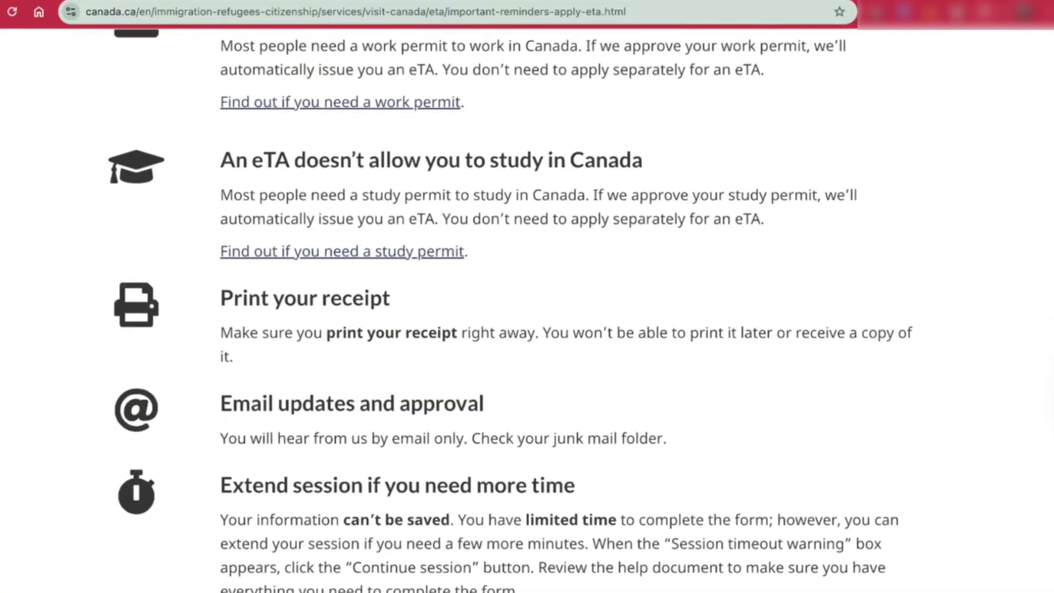
{"action": "scroll", "coordinate": [498, 307], "scroll_direction": "down", "scroll_amount": 1}
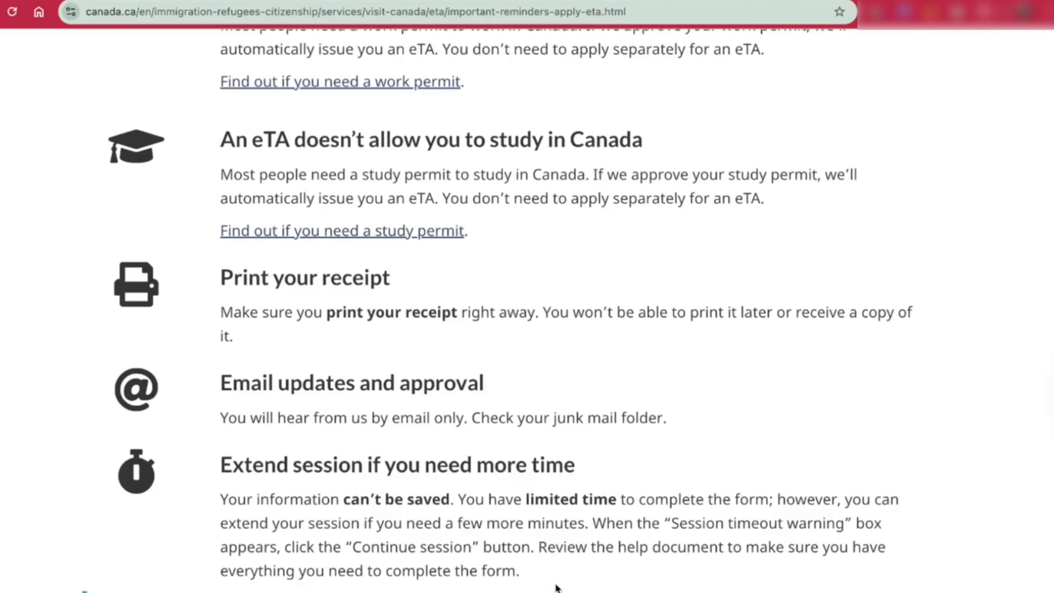
{"action": "scroll", "coordinate": [555, 587], "scroll_direction": "down", "scroll_amount": 3}
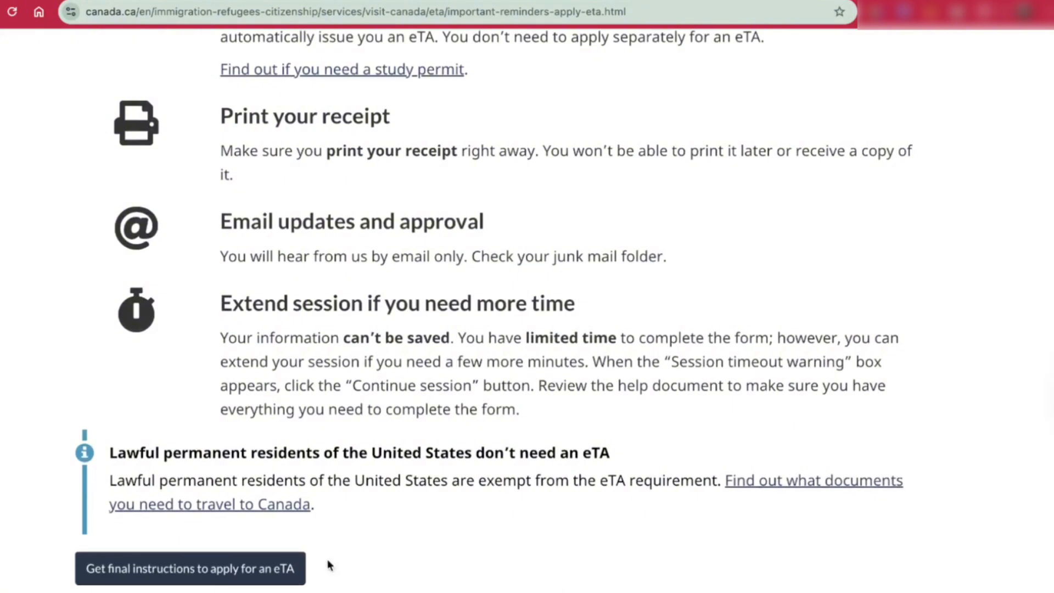
- Get the final eTA instructions for a passport issued by Another country and the purpose Visit as a tourist or visit family
{"action": "left_click", "coordinate": [300, 580]}
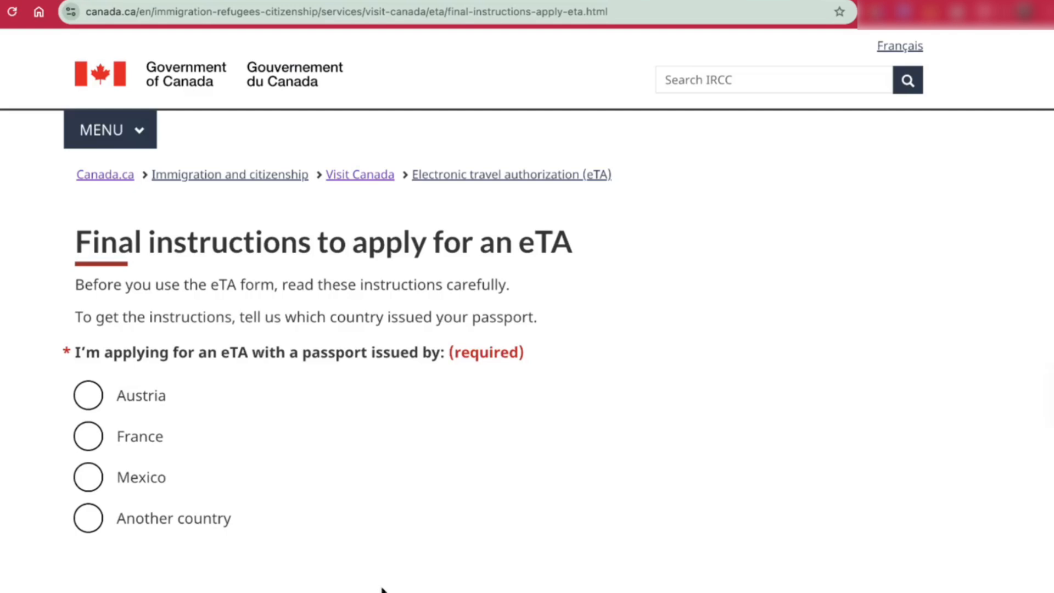
{"action": "left_click", "coordinate": [218, 522]}
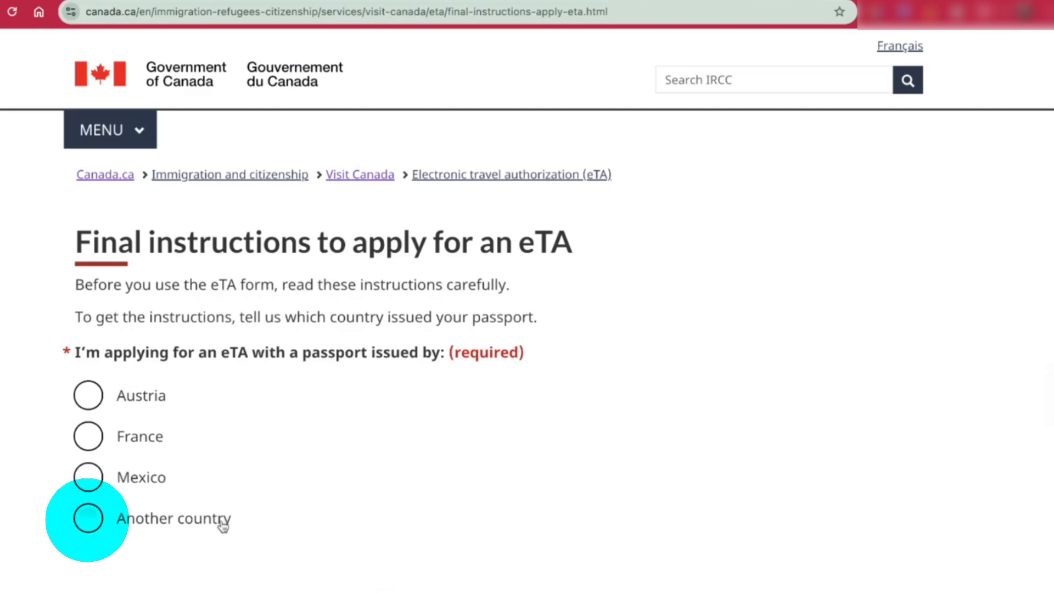
{"action": "scroll", "coordinate": [516, 548], "scroll_direction": "down", "scroll_amount": 4}
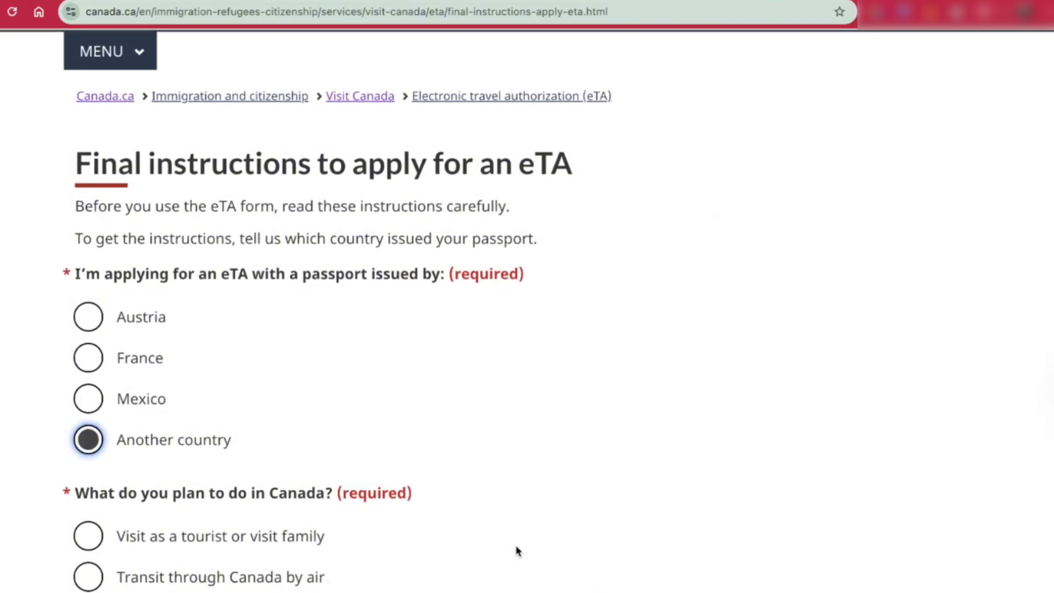
{"action": "scroll", "coordinate": [516, 550], "scroll_direction": "down", "scroll_amount": 2}
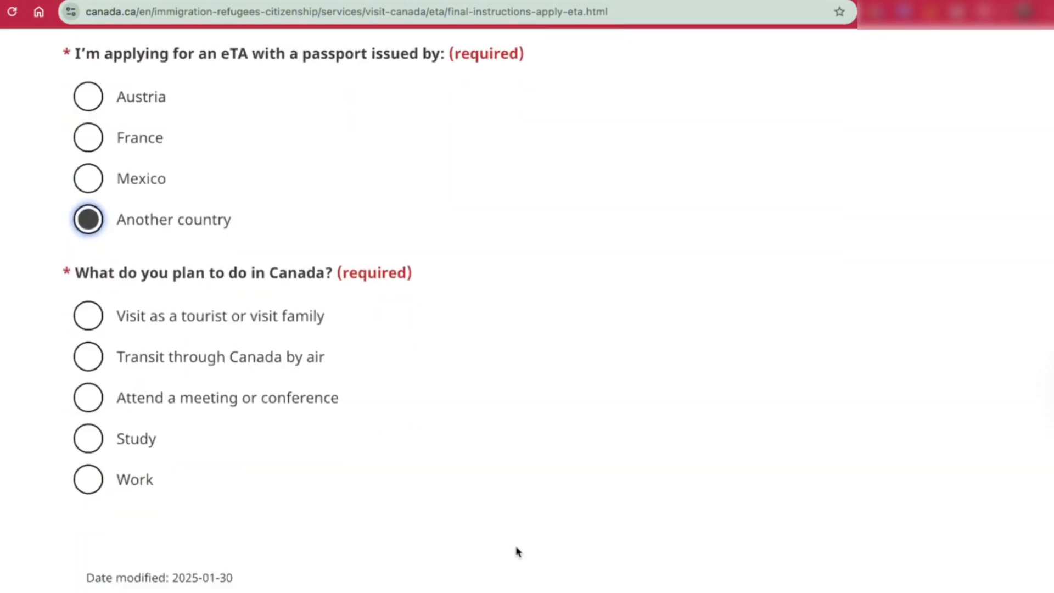
{"action": "left_click", "coordinate": [286, 324]}
{"action": "scroll", "coordinate": [510, 453], "scroll_direction": "down", "scroll_amount": 1}
{"action": "scroll", "coordinate": [511, 456], "scroll_direction": "down", "scroll_amount": 13}
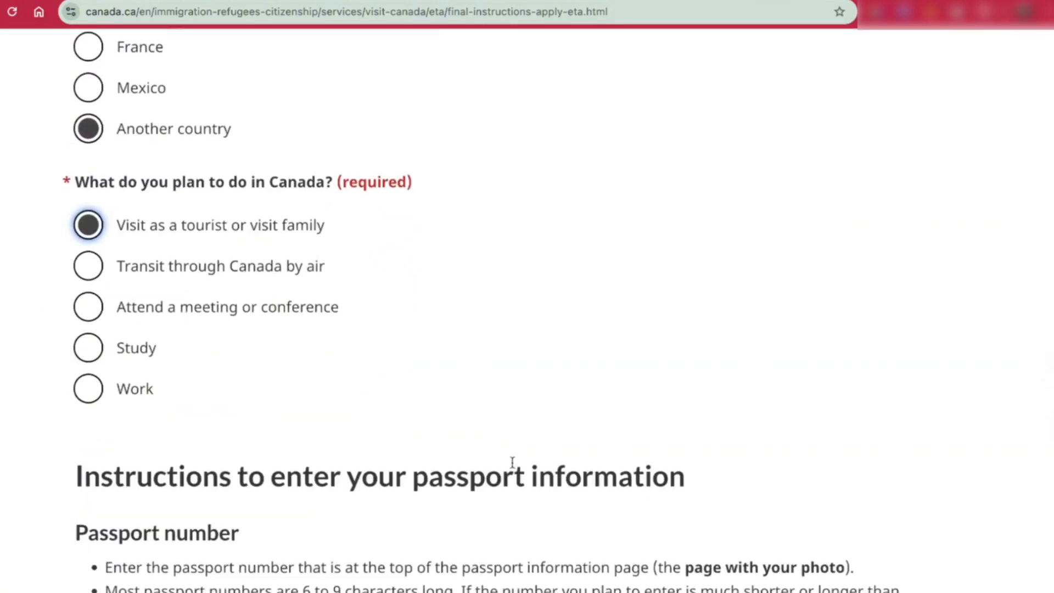
- Continue to the eTA application form and answer No to applying on behalf of someone
{"action": "scroll", "coordinate": [812, 386], "scroll_direction": "down", "scroll_amount": 9}
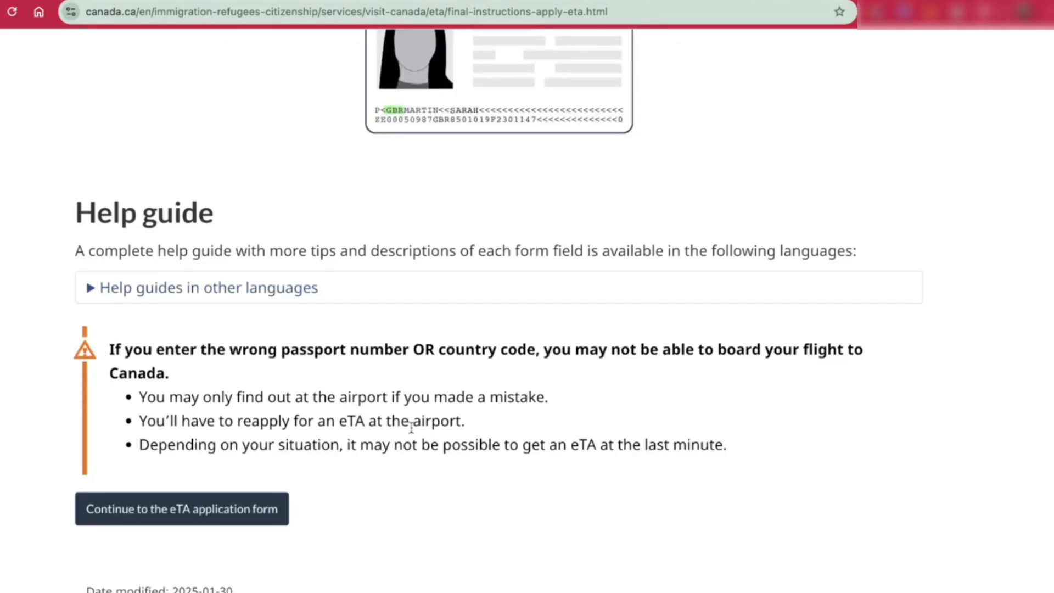
{"action": "left_click", "coordinate": [181, 509]}
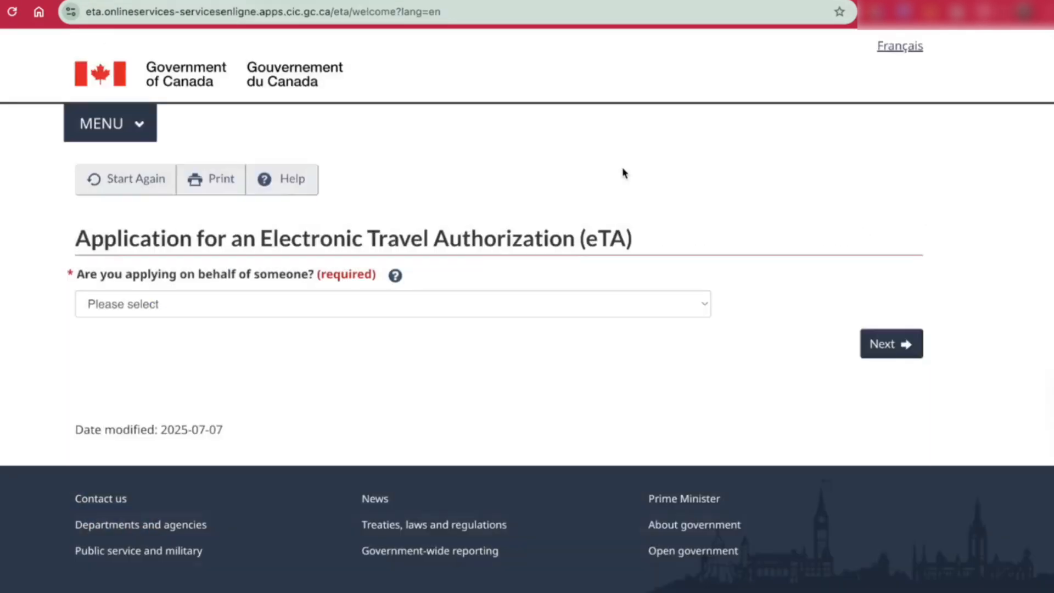
{"action": "left_click", "coordinate": [501, 305]}
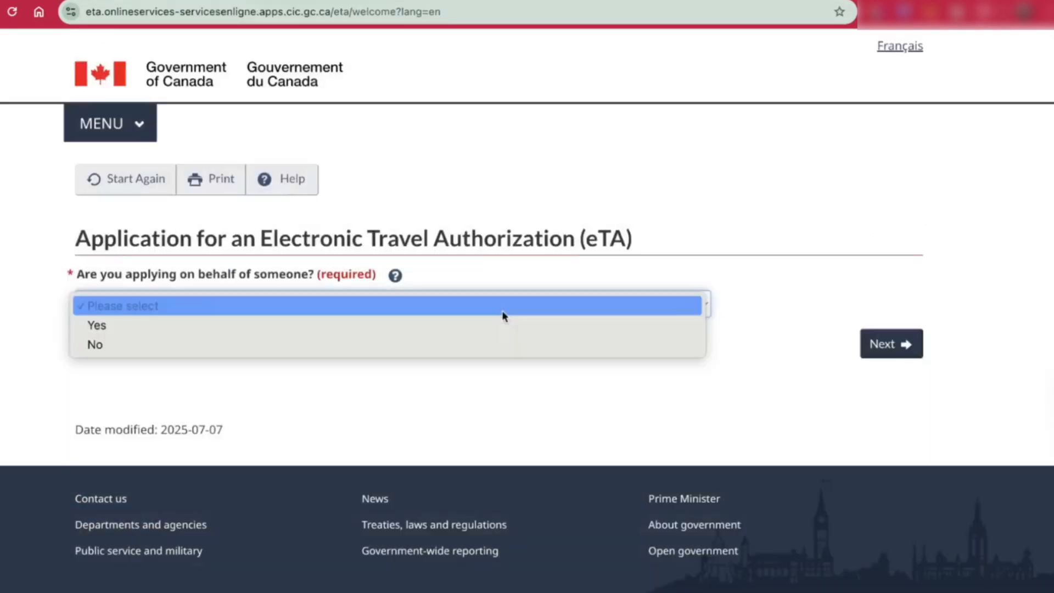
{"action": "left_click", "coordinate": [484, 345]}
{"action": "left_click", "coordinate": [881, 350]}
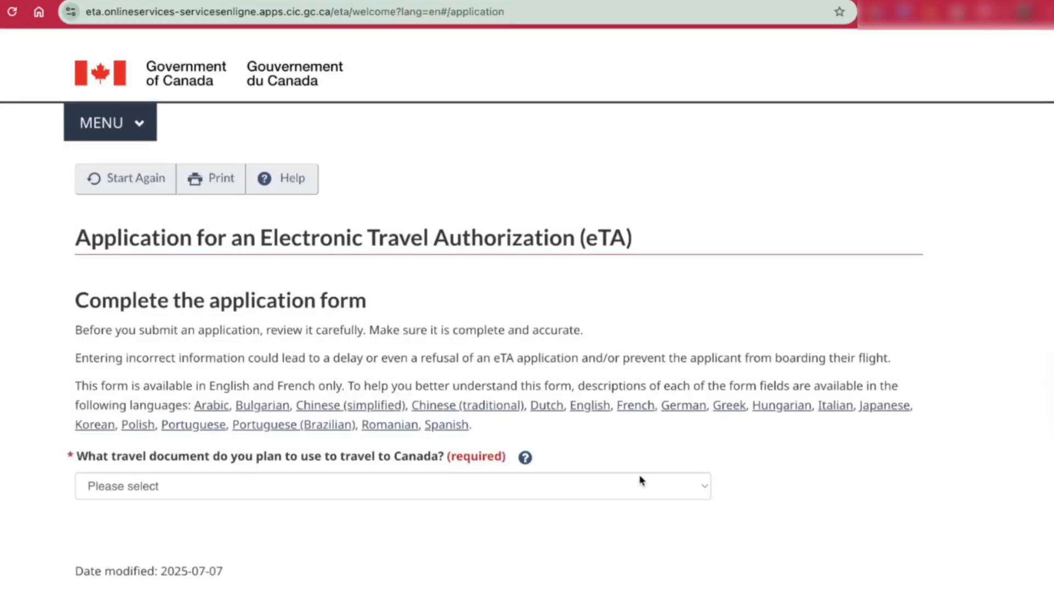
- Select Passport - ordinary/regular as the travel document and PHL (Philippines) as the passport code
{"action": "left_click", "coordinate": [641, 480]}
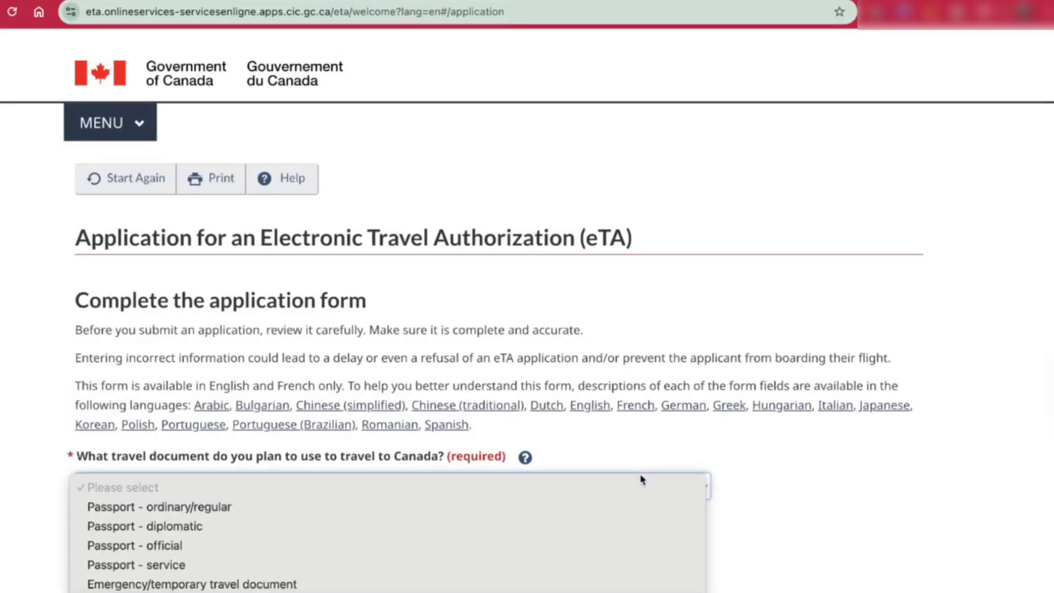
{"action": "left_click", "coordinate": [670, 508]}
{"action": "scroll", "coordinate": [862, 477], "scroll_direction": "down", "scroll_amount": 3}
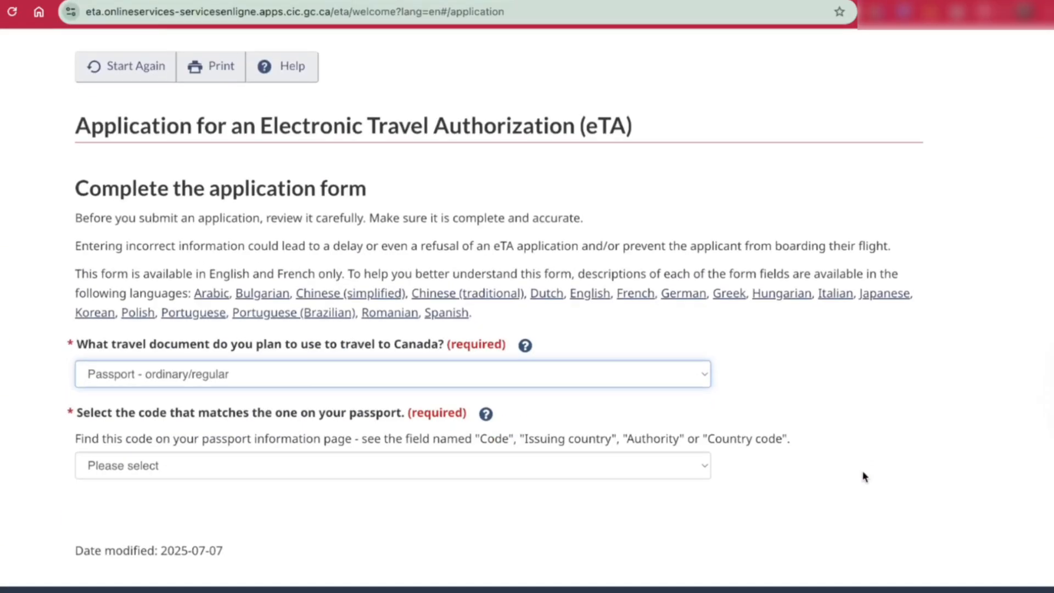
{"action": "left_click", "coordinate": [679, 393]}
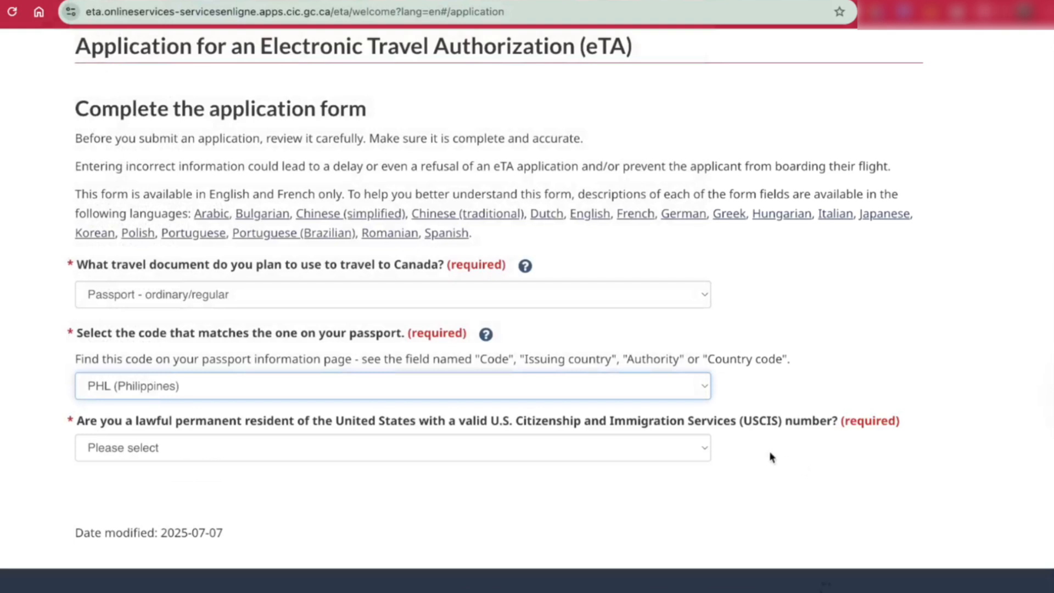
- Answer No to being a lawful permanent resident of the United States and set the passport nationality to Philippines
{"action": "scroll", "coordinate": [785, 461], "scroll_direction": "down", "scroll_amount": 2}
{"action": "left_click", "coordinate": [662, 345]}
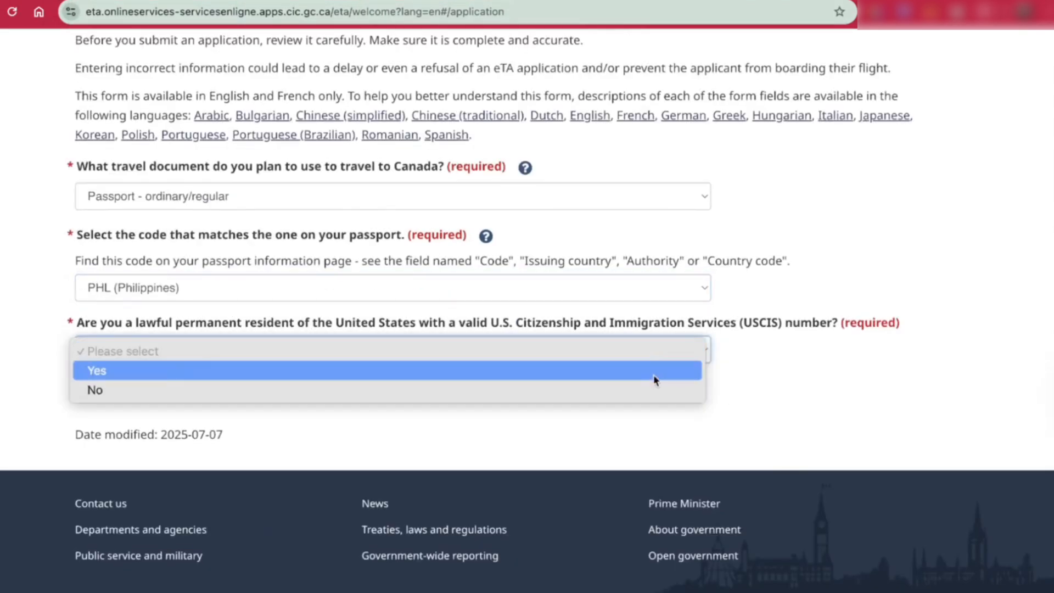
{"action": "left_click", "coordinate": [661, 393]}
{"action": "left_click", "coordinate": [880, 419]}
{"action": "scroll", "coordinate": [881, 420], "scroll_direction": "down", "scroll_amount": 2}
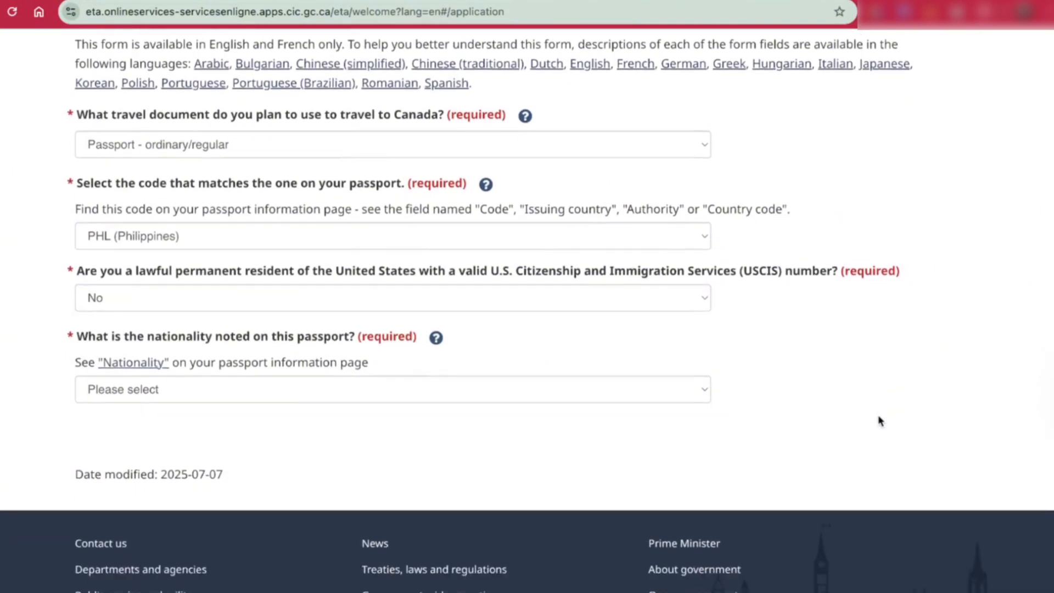
{"action": "left_click", "coordinate": [680, 355]}
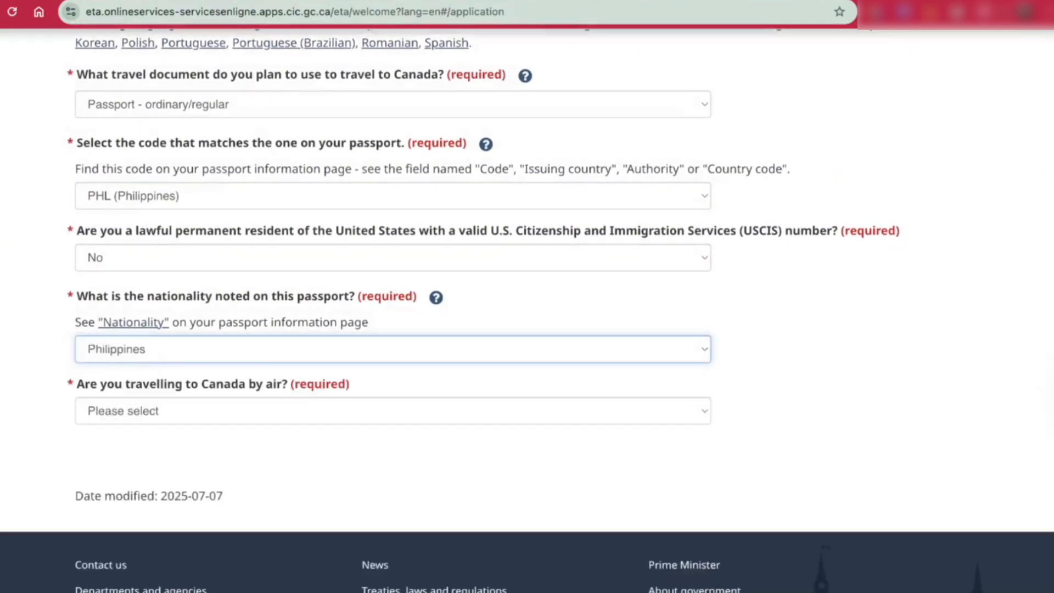
- Answer Yes to travelling to Canada by air and No to holding a Canadian temporary resident visa in the past 10 years
{"action": "left_click", "coordinate": [431, 404]}
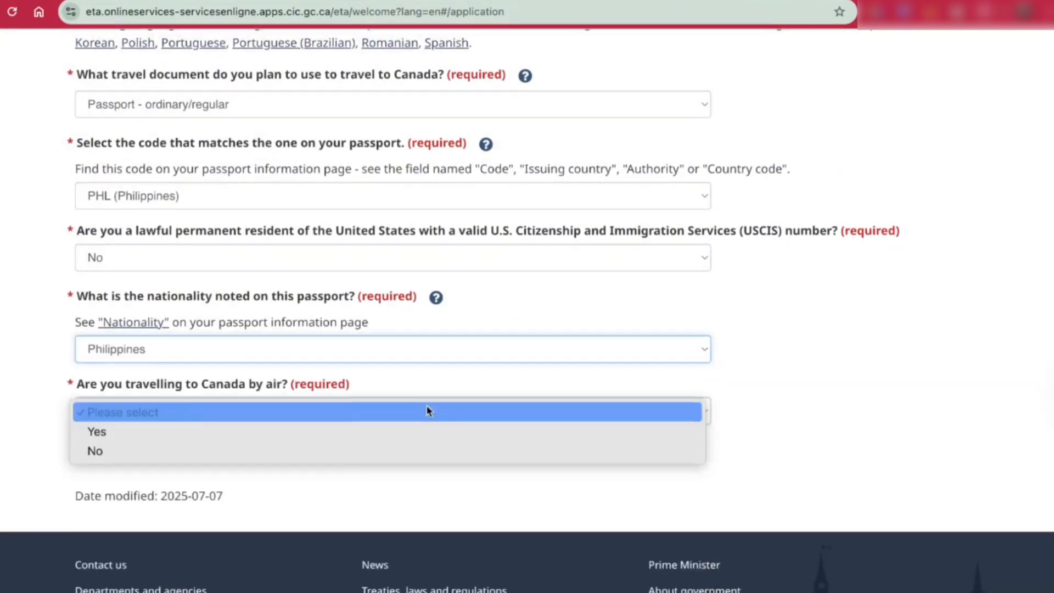
{"action": "left_click", "coordinate": [481, 467]}
{"action": "key", "text": "Down"}
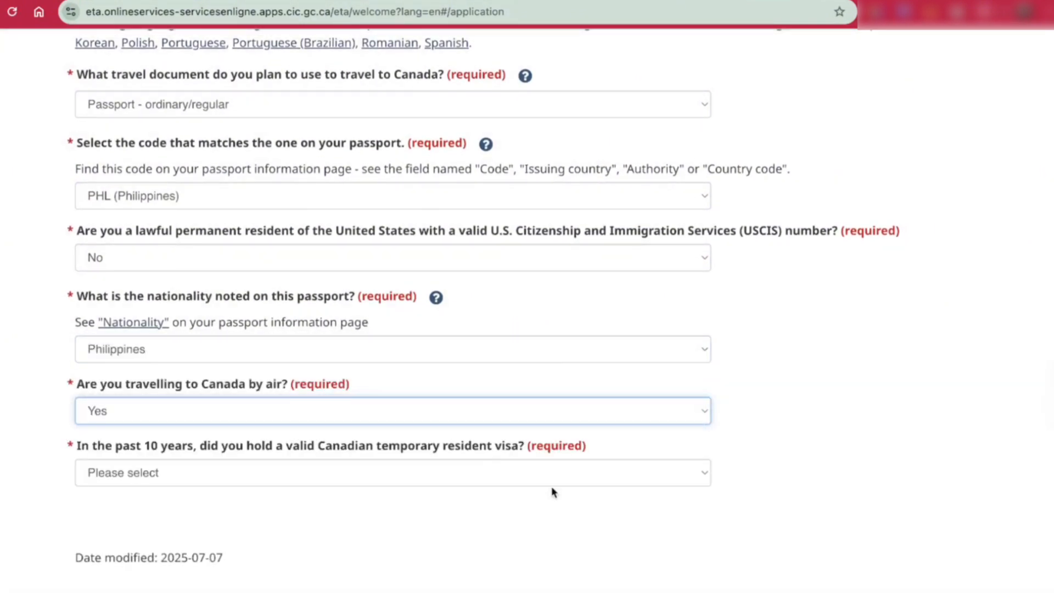
{"action": "left_click", "coordinate": [541, 470]}
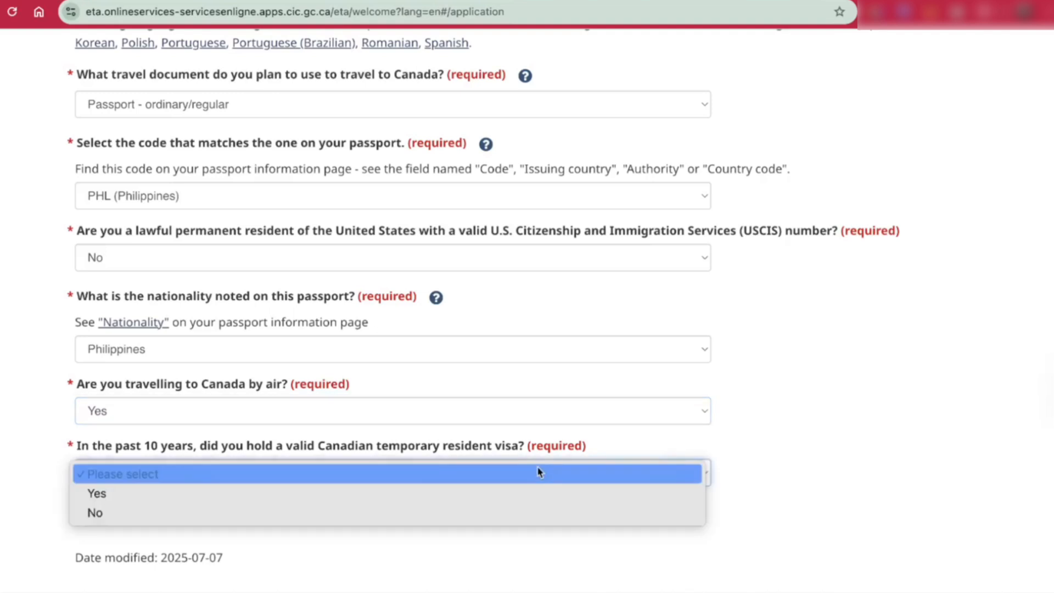
{"action": "left_click", "coordinate": [532, 504]}
- Answer Yes to currently holding a valid U.S. nonimmigrant visa
{"action": "scroll", "coordinate": [591, 496], "scroll_direction": "down", "scroll_amount": 3}
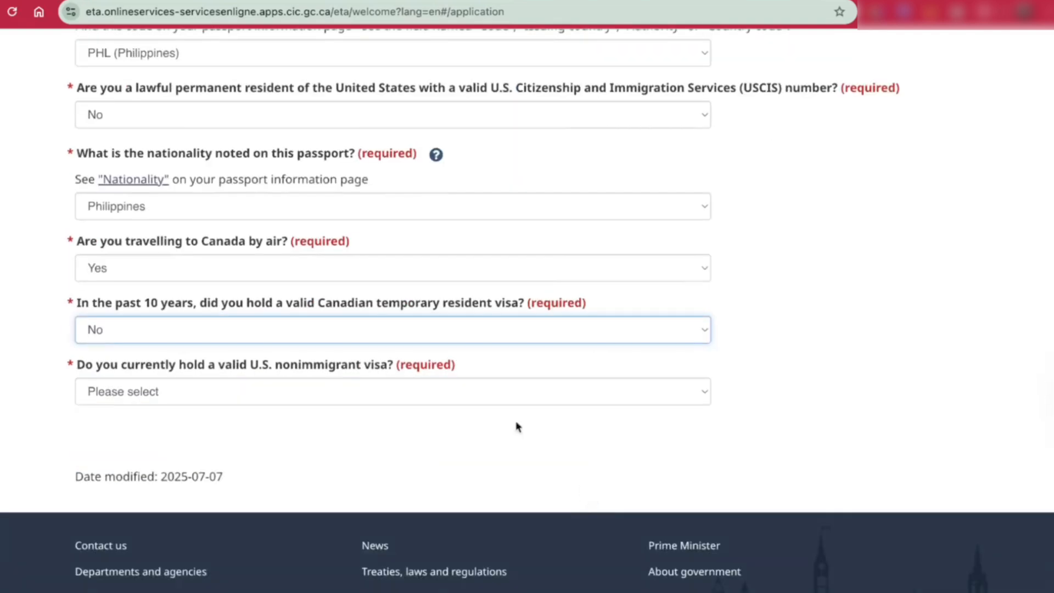
{"action": "left_click", "coordinate": [494, 397]}
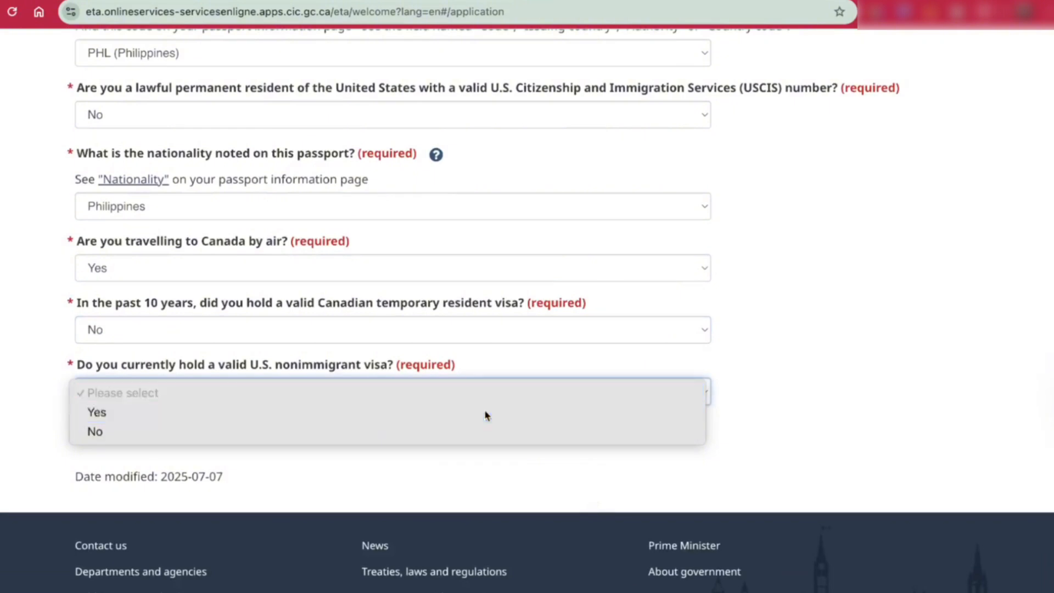
{"action": "left_click", "coordinate": [486, 412]}
{"action": "scroll", "coordinate": [574, 423], "scroll_direction": "down", "scroll_amount": 4}
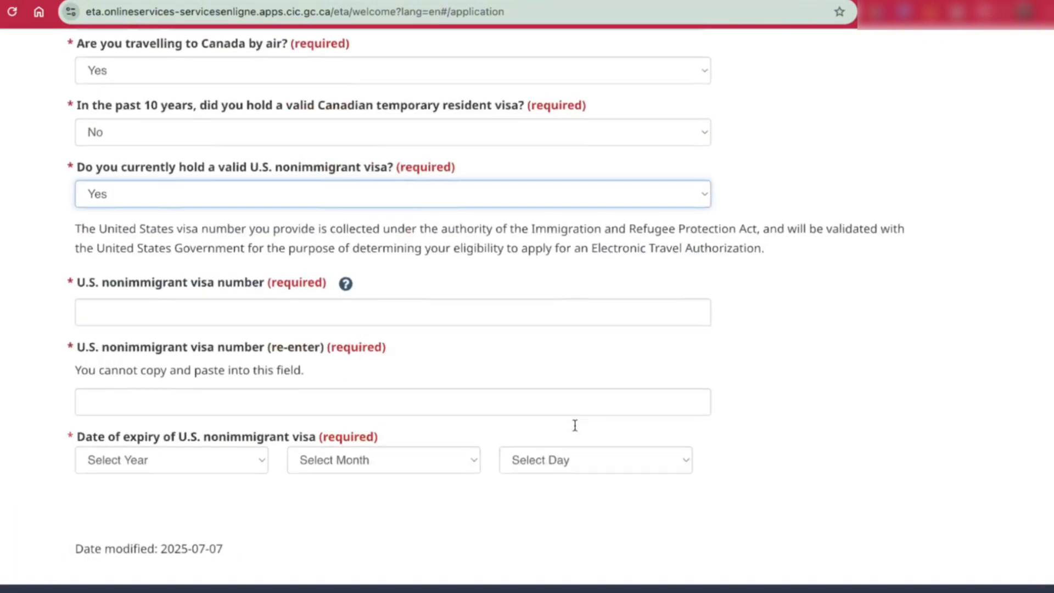
- Enter the U.S. nonimmigrant visa number and re-enter it in the confirmation field
{"action": "scroll", "coordinate": [575, 425], "scroll_direction": "down", "scroll_amount": 2}
{"action": "left_click", "coordinate": [183, 240]}
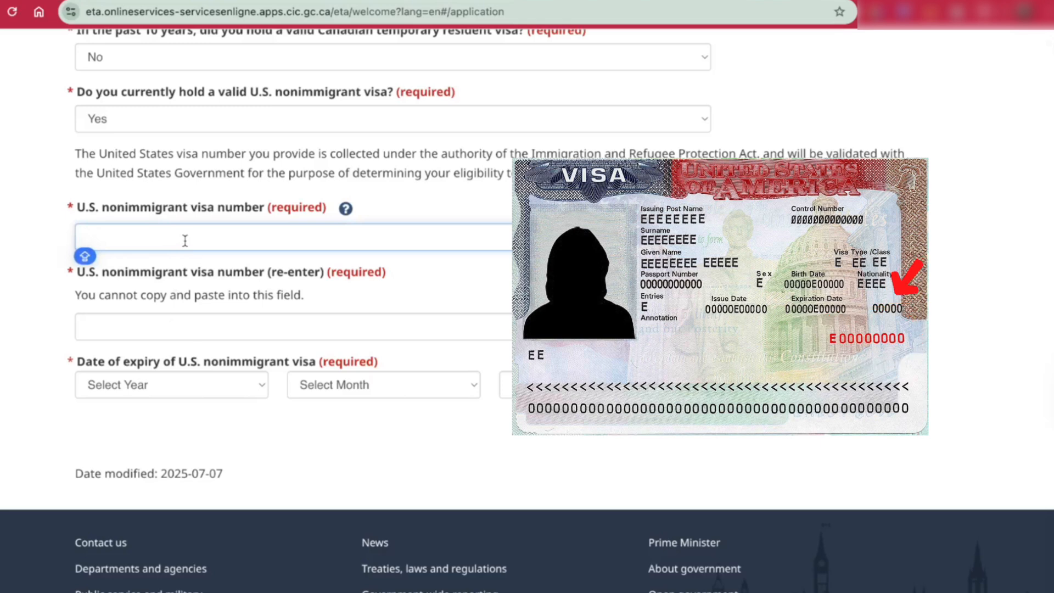
{"action": "type", "text": "****"}
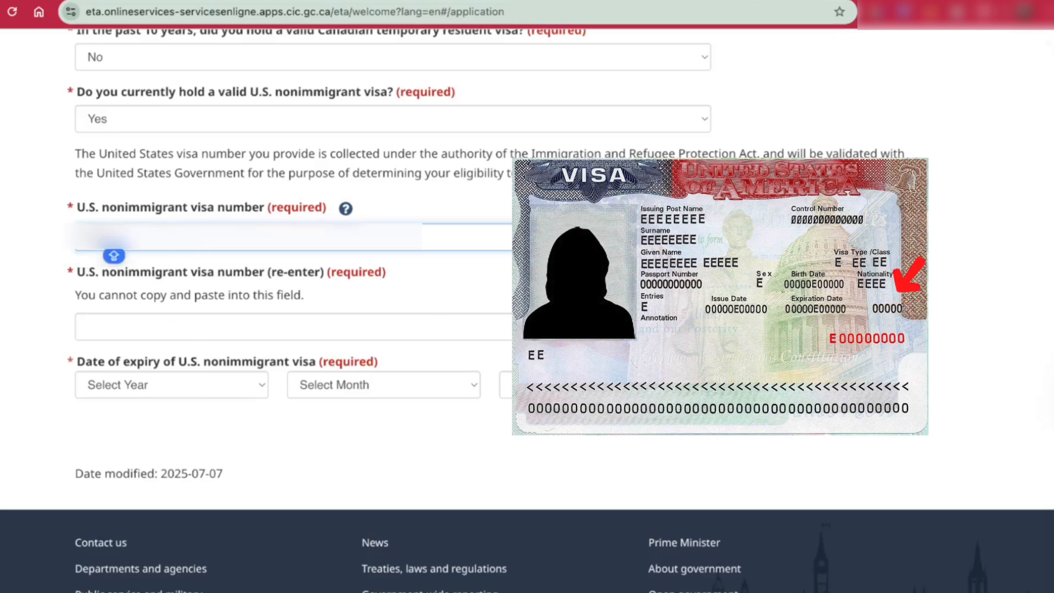
{"action": "left_click", "coordinate": [238, 327]}
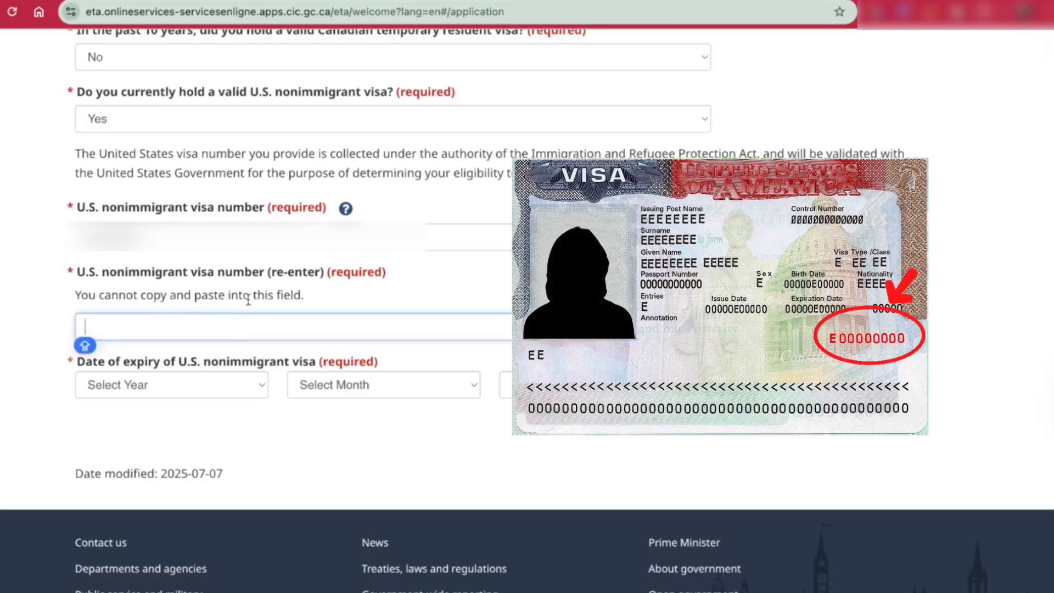
{"action": "type", "text": "****"}
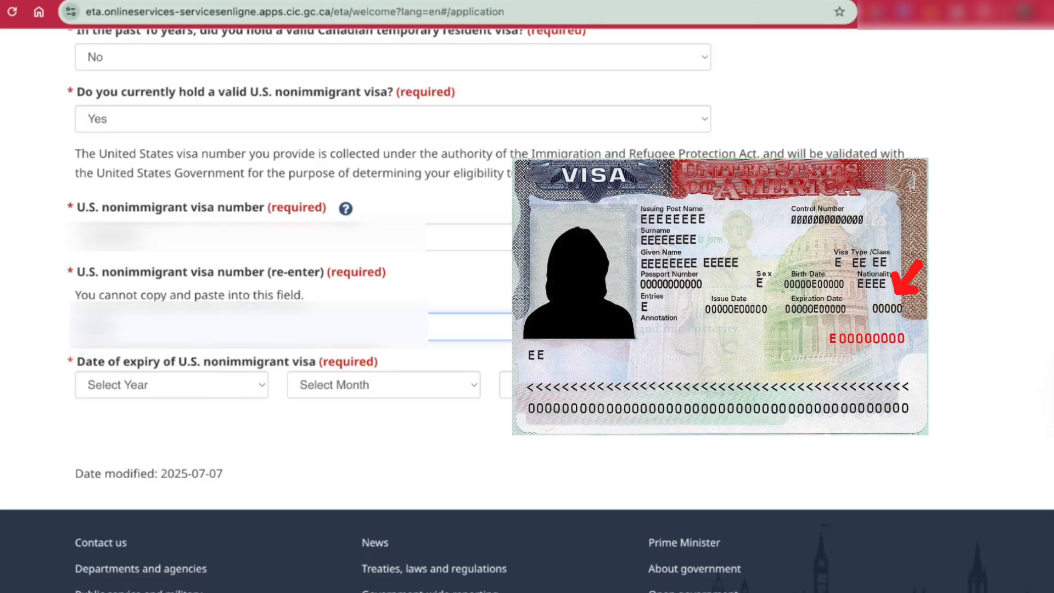
- Set the year, month and day of the U.S. nonimmigrant visa's date of expiry
{"action": "left_click", "coordinate": [171, 385]}
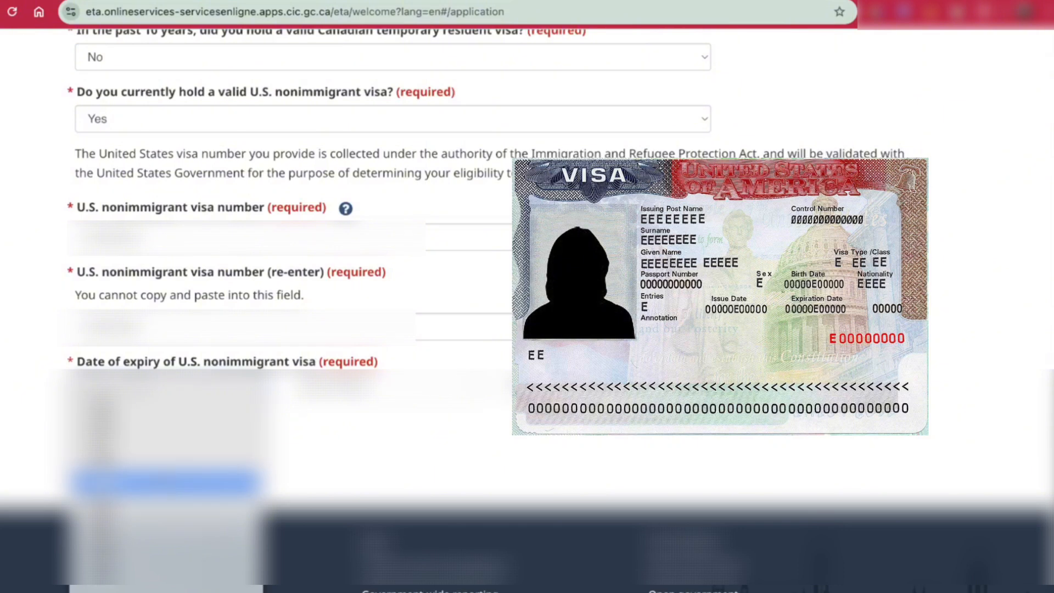
{"action": "left_click", "coordinate": [166, 457]}
{"action": "left_click", "coordinate": [377, 385]}
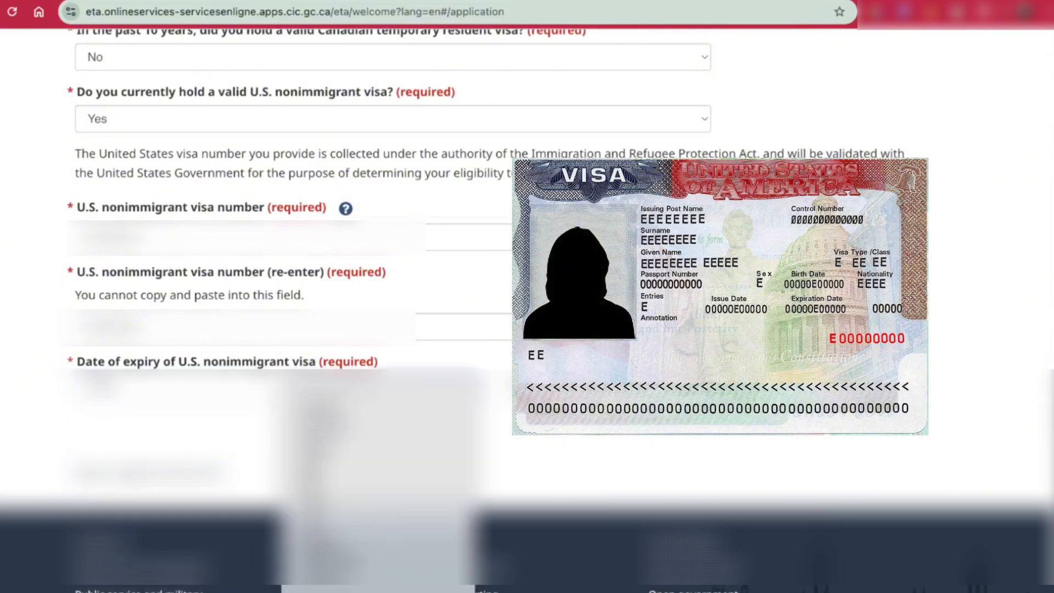
{"action": "left_click", "coordinate": [376, 538]}
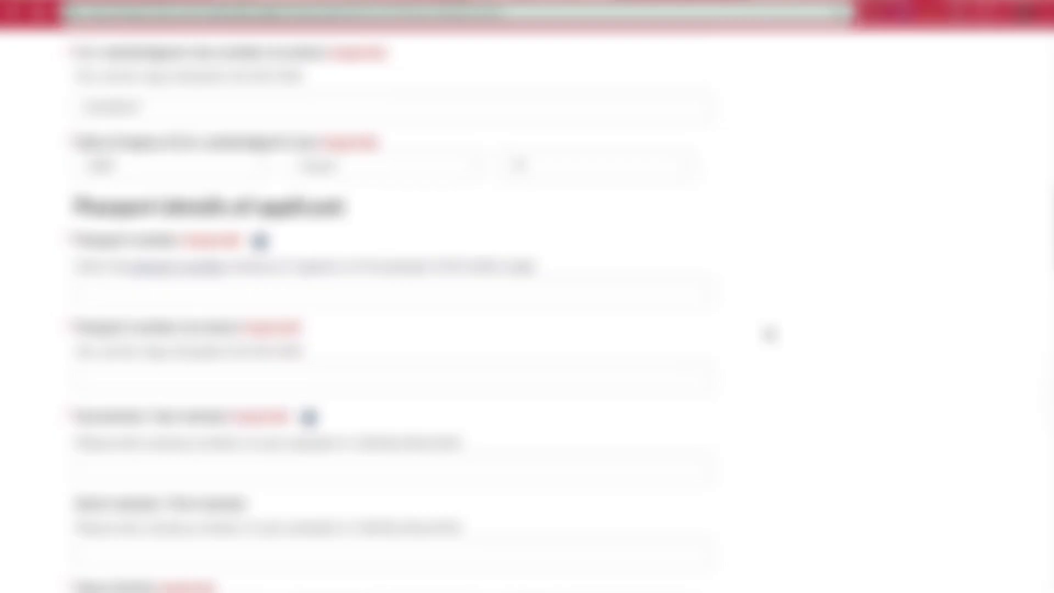
- Fill in the passport number twice, the applicant's surname, given names and date of birth, and set the gender to Female
{"action": "scroll", "coordinate": [769, 334], "scroll_direction": "down", "scroll_amount": 1}
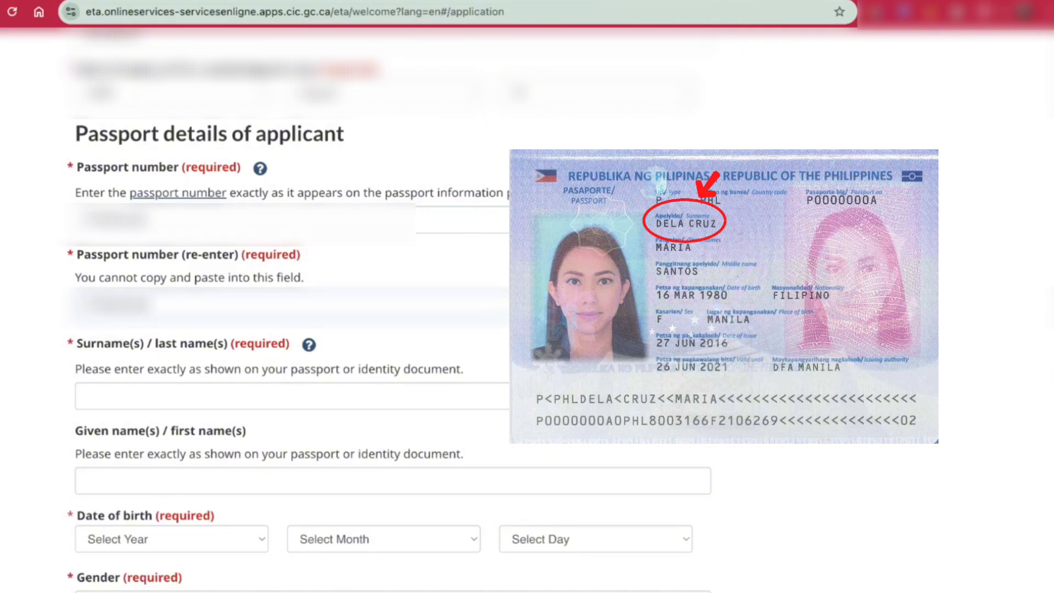
{"action": "scroll", "coordinate": [393, 329], "scroll_direction": "down", "scroll_amount": 3}
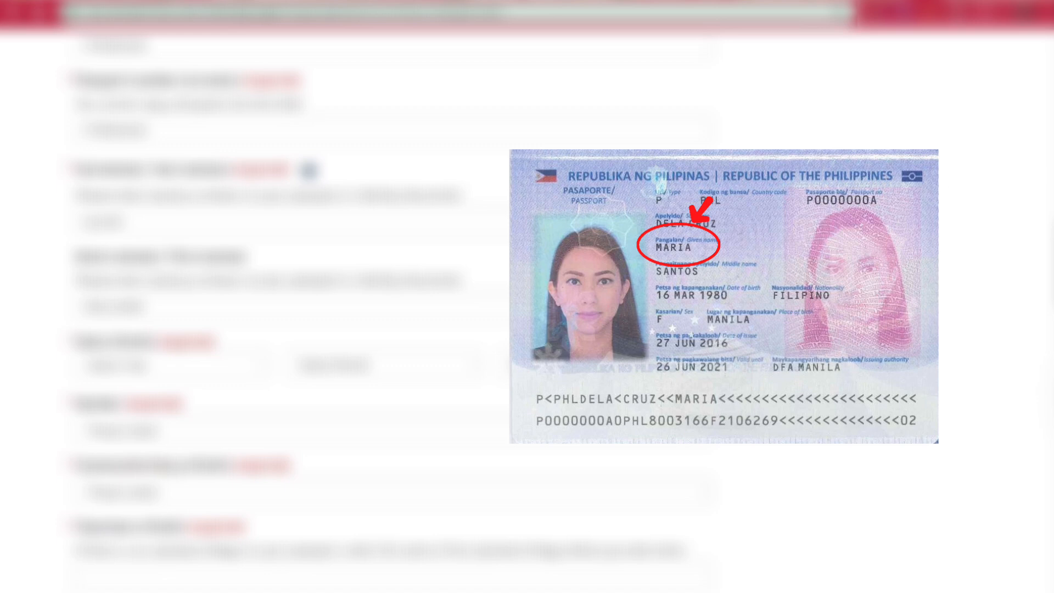
{"action": "scroll", "coordinate": [393, 329], "scroll_direction": "down", "scroll_amount": 1}
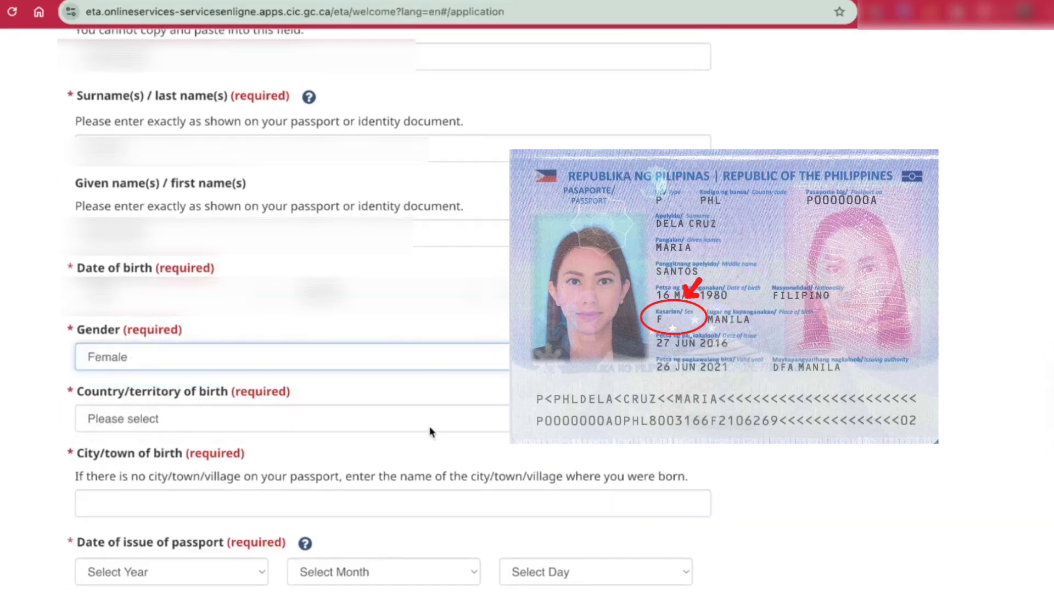
- Set the country of birth to Philippines and fill in the city of birth and the passport's issue and expiry dates
{"action": "left_click", "coordinate": [428, 420]}
{"action": "scroll", "coordinate": [430, 426], "scroll_direction": "down", "scroll_amount": 20}
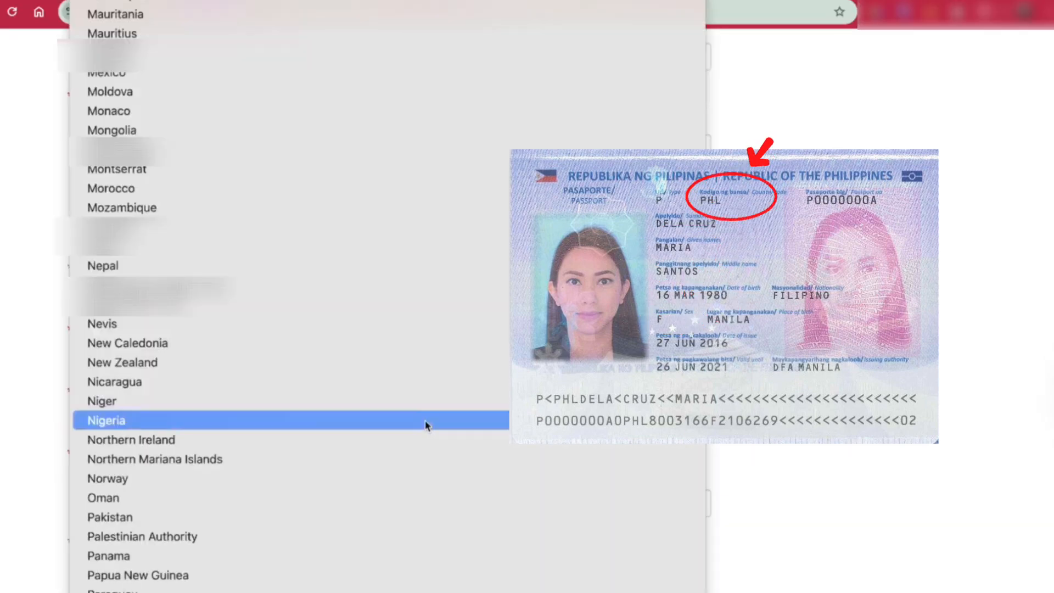
{"action": "left_click", "coordinate": [825, 465]}
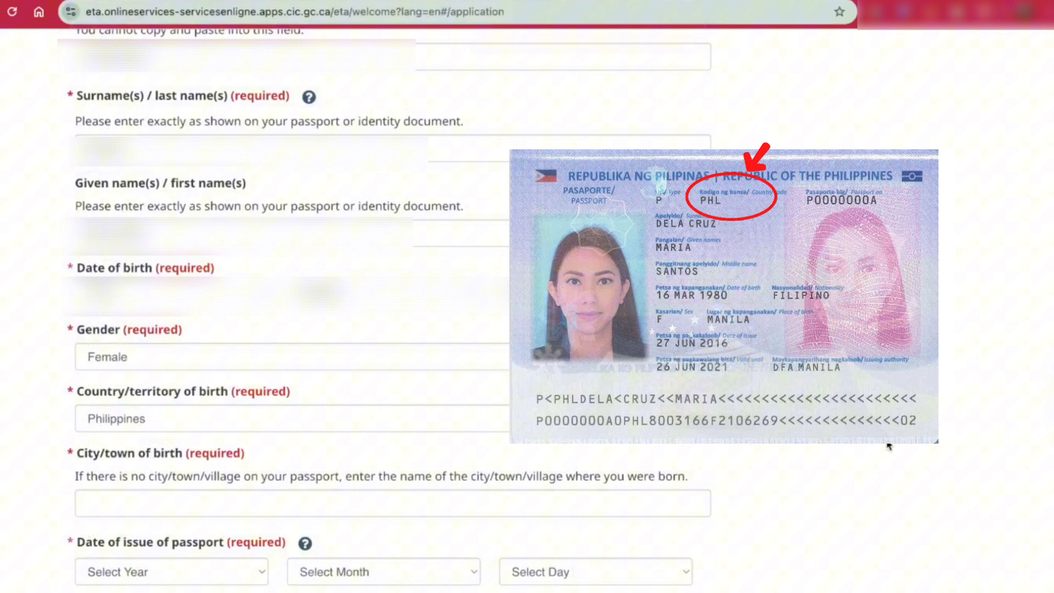
{"action": "scroll", "coordinate": [888, 446], "scroll_direction": "down", "scroll_amount": 4}
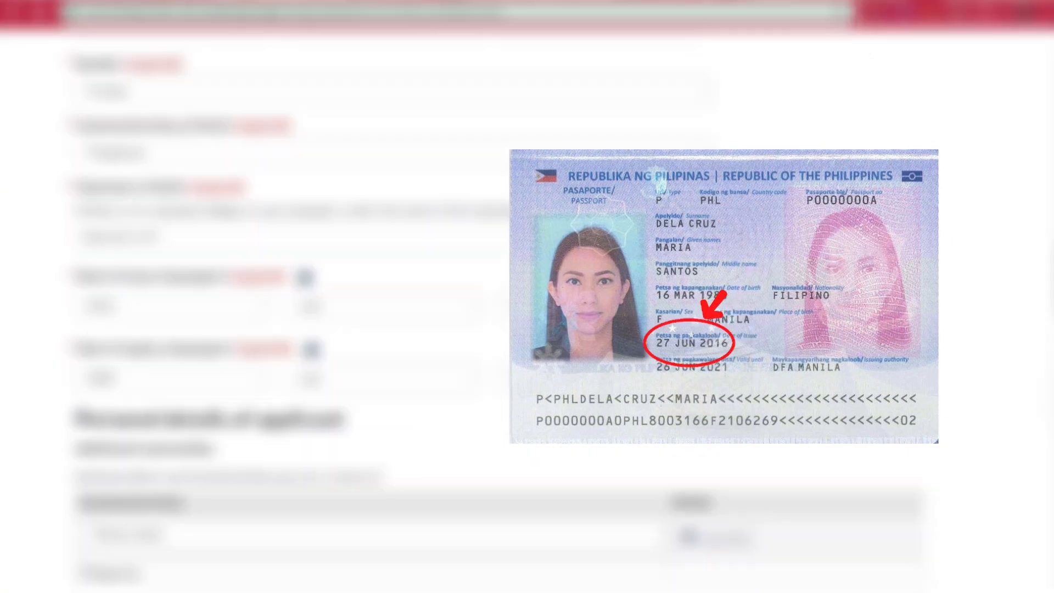
- Set the marital status to Never Married/Single and answer No to having applied for a Canadian visa, eTA or permit
{"action": "scroll", "coordinate": [527, 310], "scroll_direction": "down", "scroll_amount": 2}
{"action": "scroll", "coordinate": [778, 391], "scroll_direction": "down", "scroll_amount": 5}
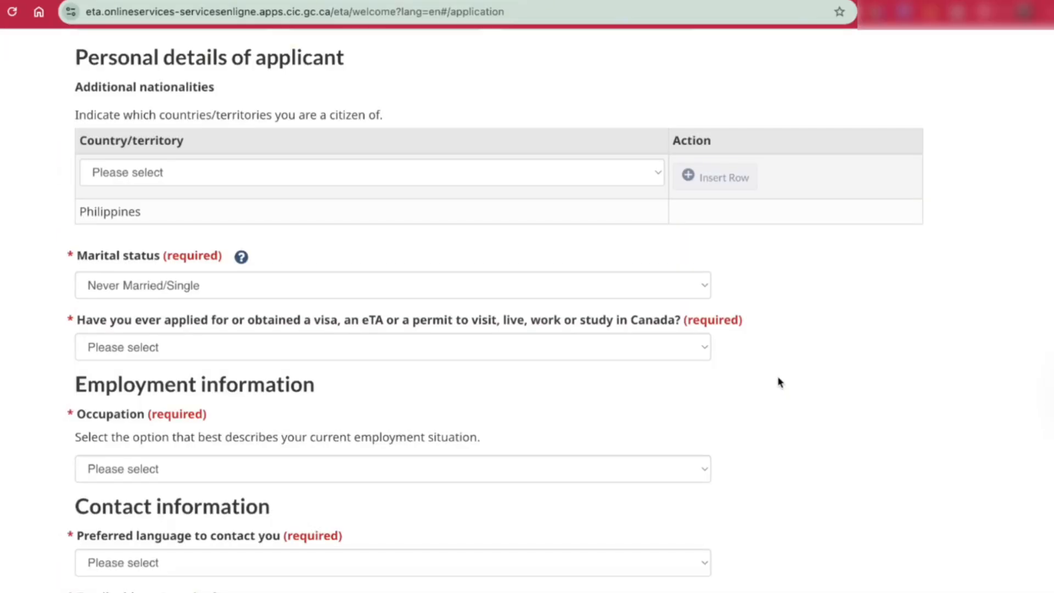
{"action": "scroll", "coordinate": [777, 384], "scroll_direction": "down", "scroll_amount": 1}
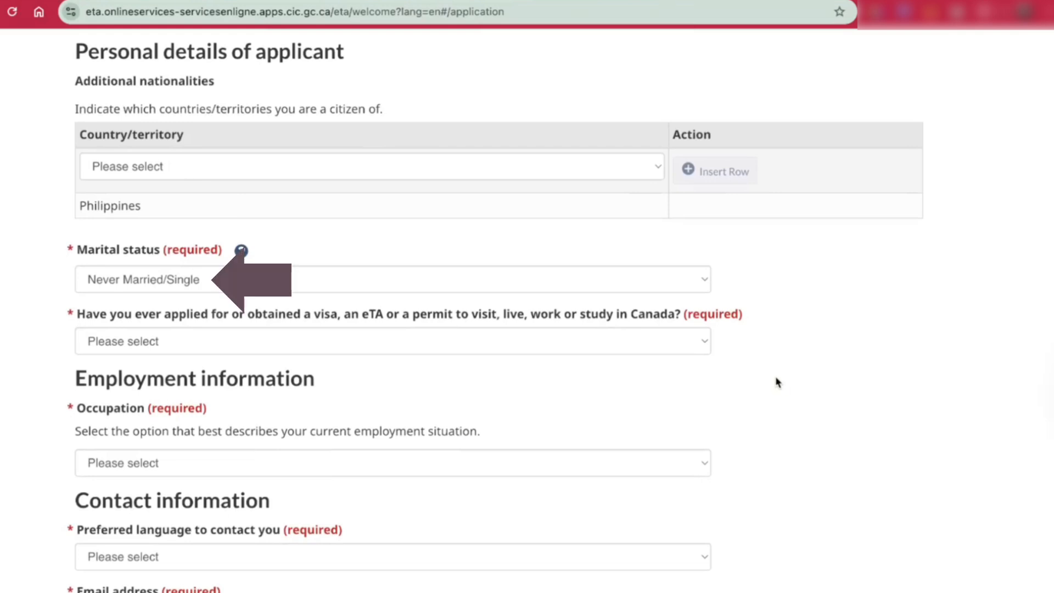
{"action": "scroll", "coordinate": [829, 406], "scroll_direction": "down", "scroll_amount": 4}
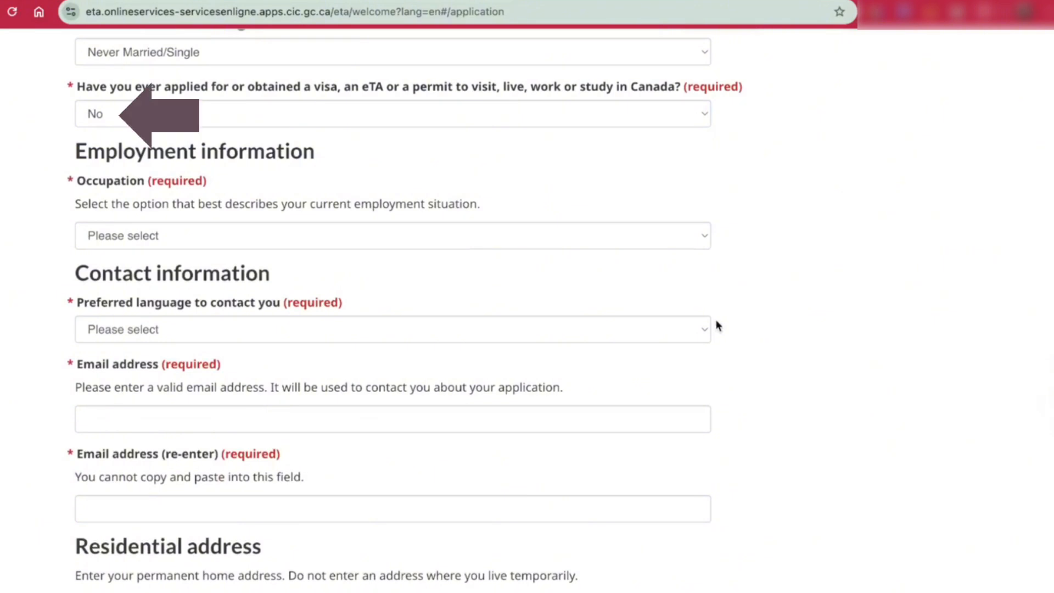
- Select the applicant's occupation and fill in the planned travel date with a flight departure time of 10:09 Eastern Time
{"action": "left_click", "coordinate": [548, 243]}
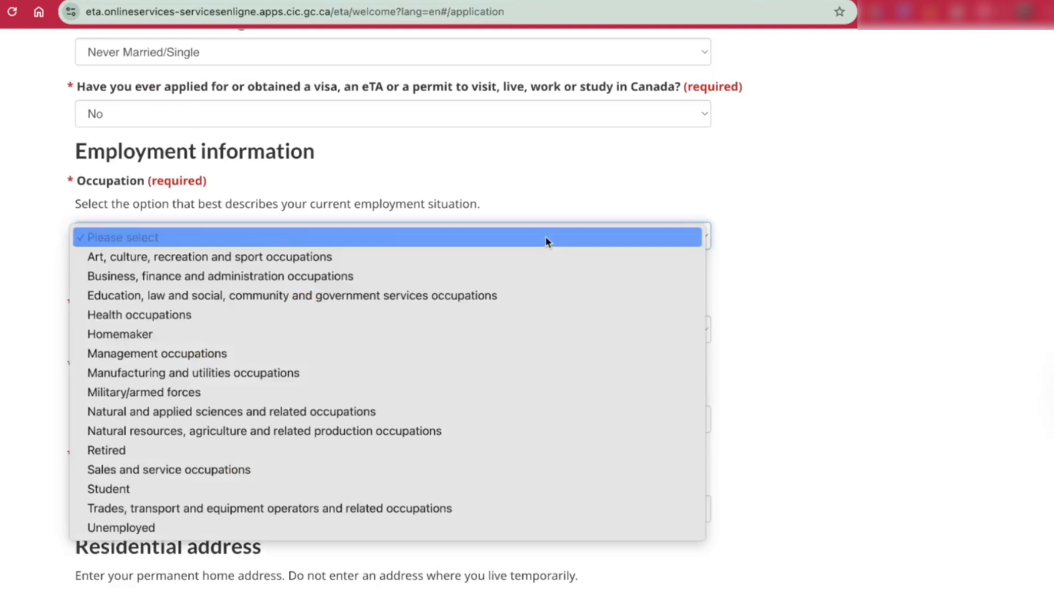
{"action": "left_click", "coordinate": [577, 284]}
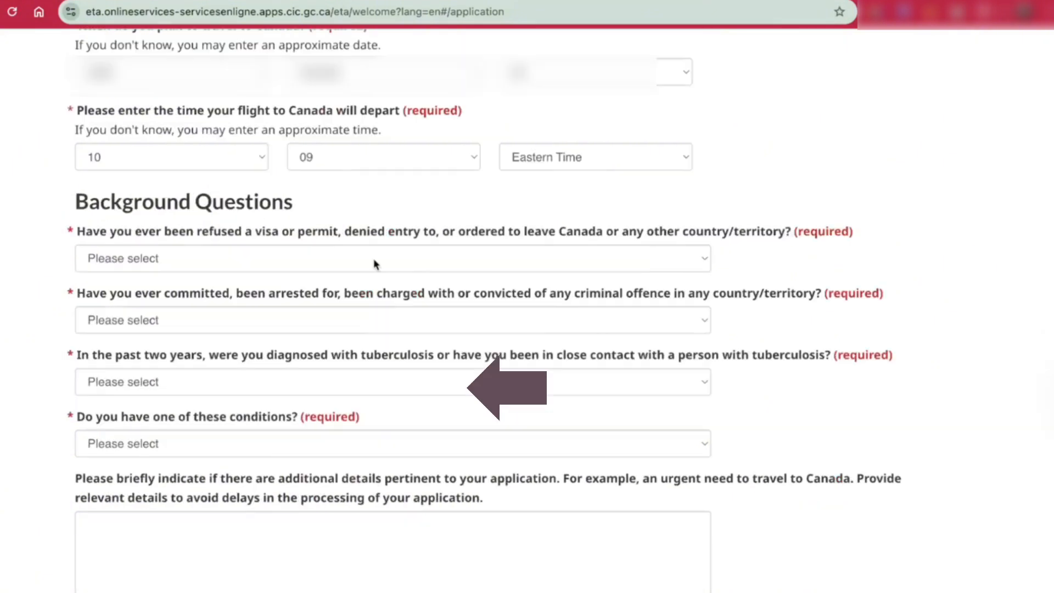
- Answer No to the refused entry, criminal offence and tuberculosis questions, and choose None of the above for the medical conditions
{"action": "left_click", "coordinate": [445, 258]}
{"action": "left_click", "coordinate": [445, 297]}
{"action": "left_click", "coordinate": [448, 327]}
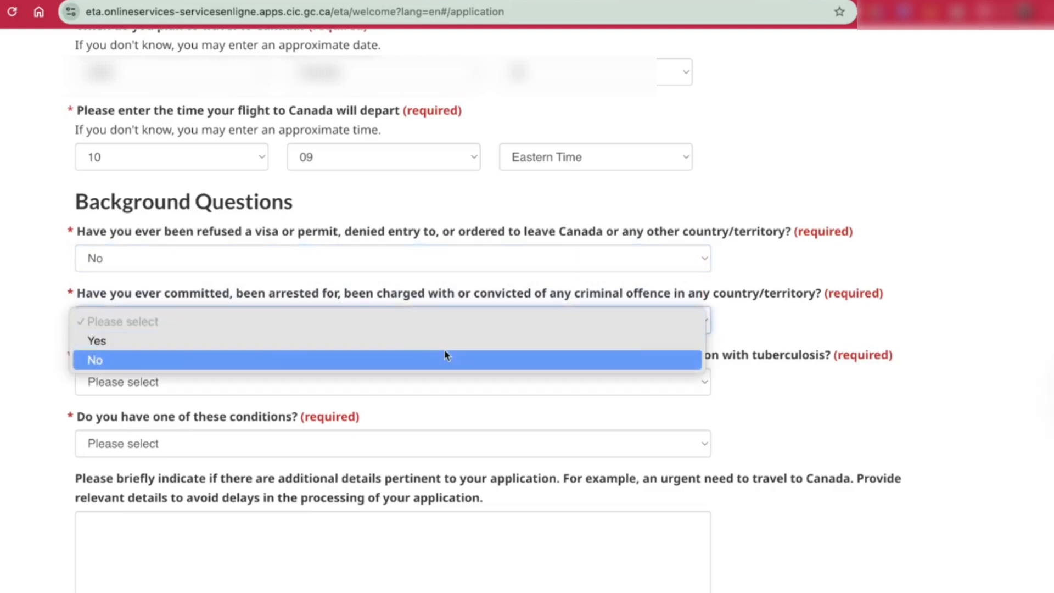
{"action": "left_click", "coordinate": [446, 357]}
{"action": "left_click", "coordinate": [461, 381]}
{"action": "left_click", "coordinate": [463, 421]}
{"action": "left_click", "coordinate": [307, 445]}
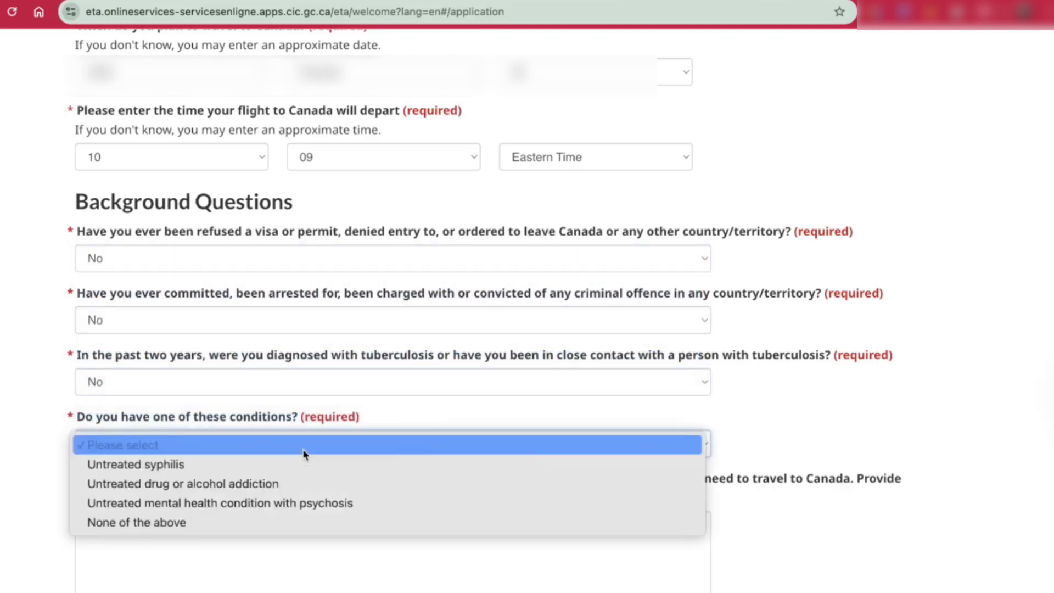
{"action": "left_click", "coordinate": [304, 522]}
- Fill in the optional box with additional details pertinent to the application
{"action": "scroll", "coordinate": [735, 510], "scroll_direction": "down", "scroll_amount": 1}
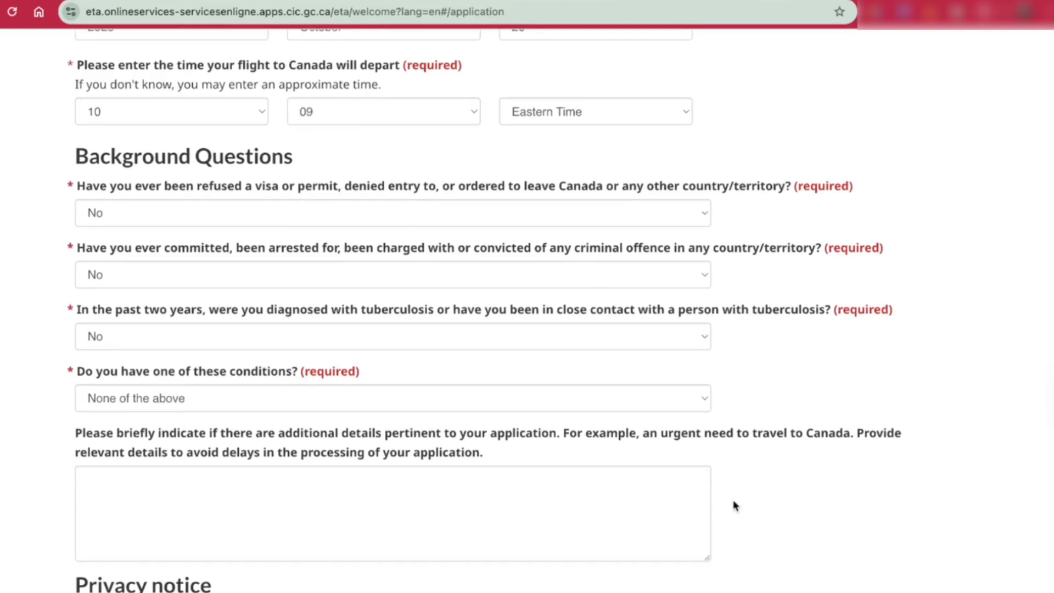
{"action": "scroll", "coordinate": [736, 505], "scroll_direction": "down", "scroll_amount": 1}
{"action": "left_click", "coordinate": [632, 465]}
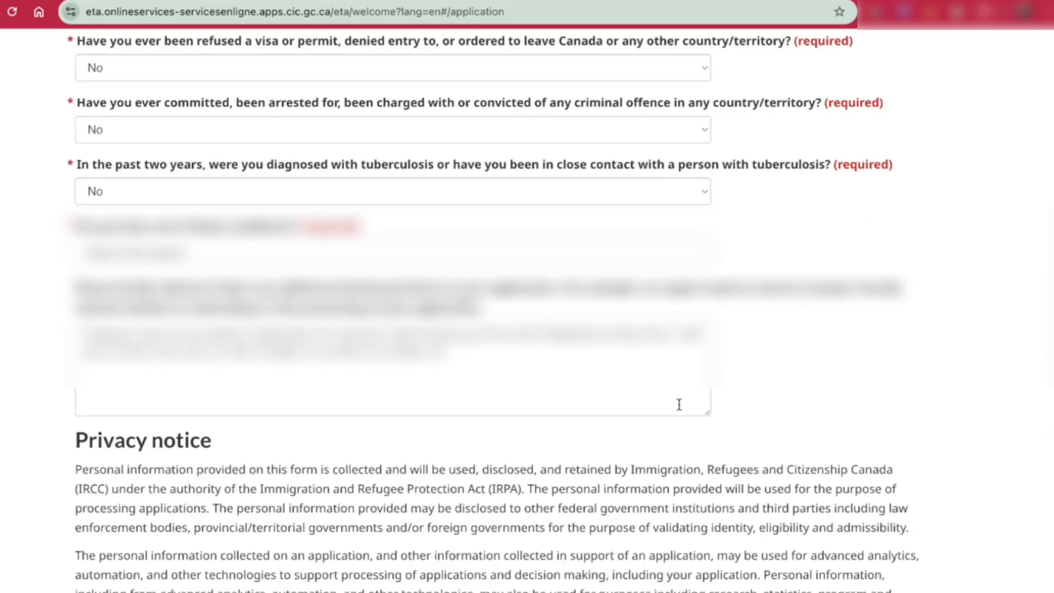
- Agree to the consent and declaration, and sign with the applicant's name as it appears on the passport
{"action": "scroll", "coordinate": [679, 404], "scroll_direction": "down", "scroll_amount": 2}
{"action": "scroll", "coordinate": [679, 408], "scroll_direction": "down", "scroll_amount": 5}
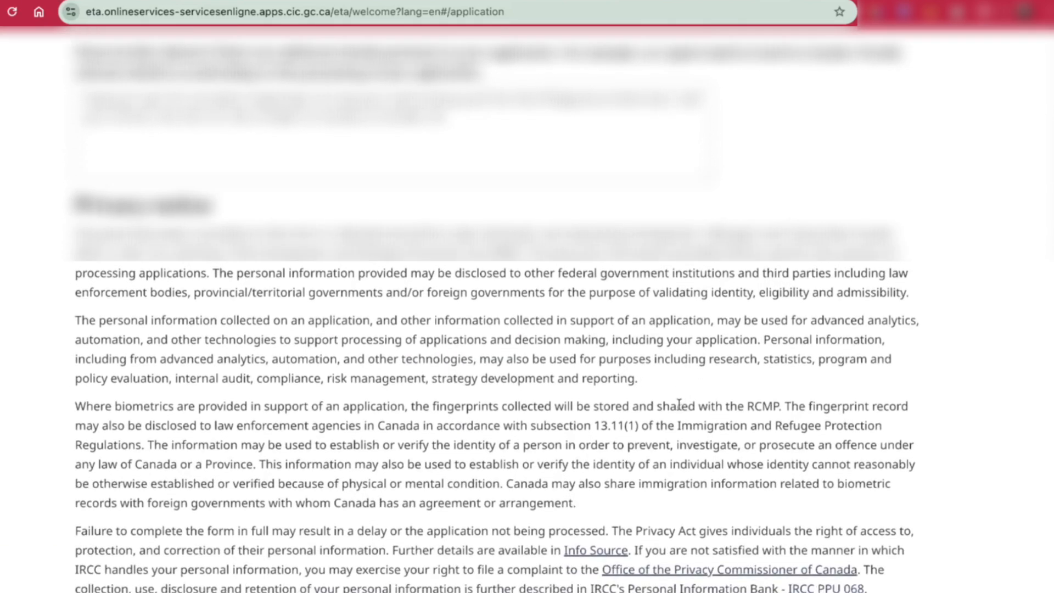
{"action": "scroll", "coordinate": [680, 406], "scroll_direction": "down", "scroll_amount": 7}
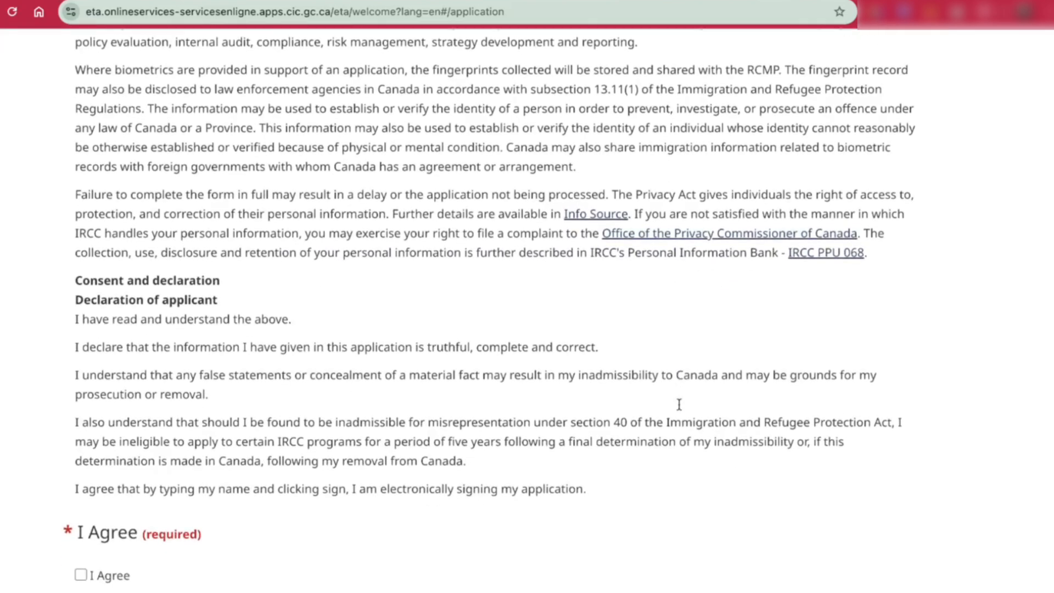
{"action": "left_click", "coordinate": [81, 420]}
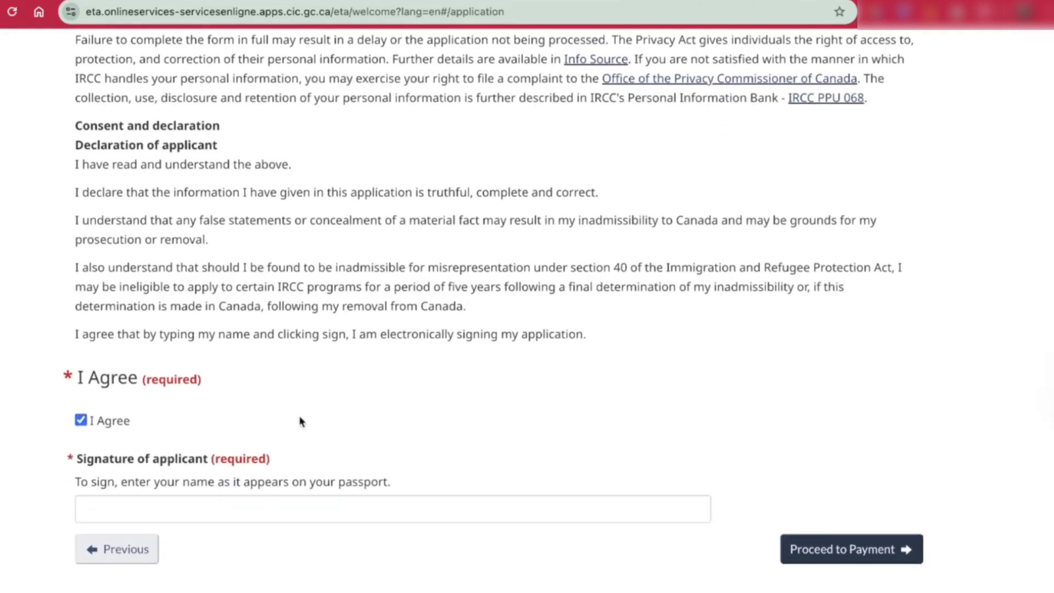
{"action": "scroll", "coordinate": [356, 439], "scroll_direction": "down", "scroll_amount": 3}
{"action": "left_click", "coordinate": [384, 362]}
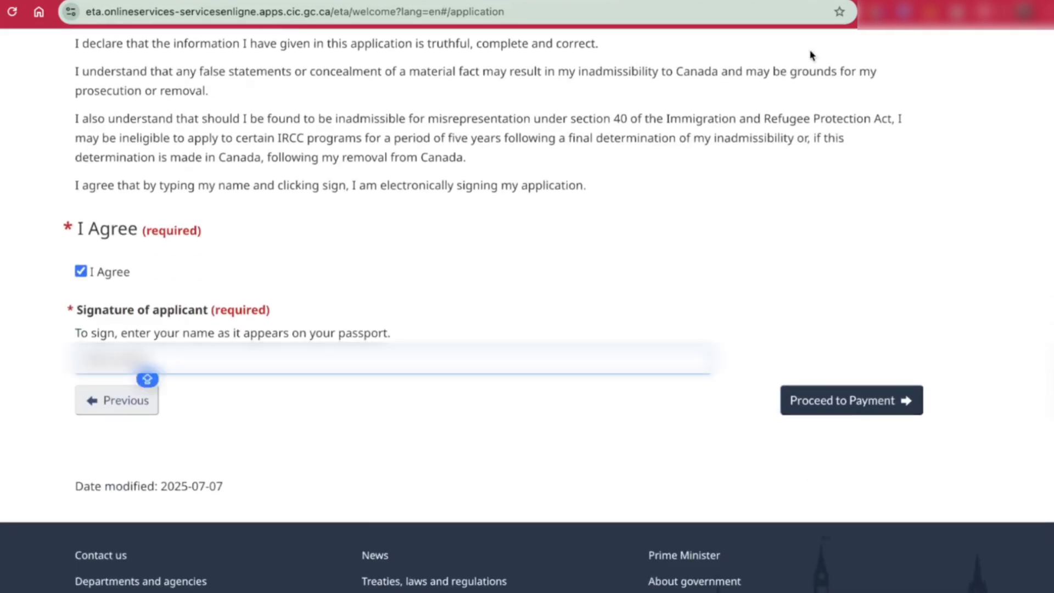
{"action": "type", "text": "..."}
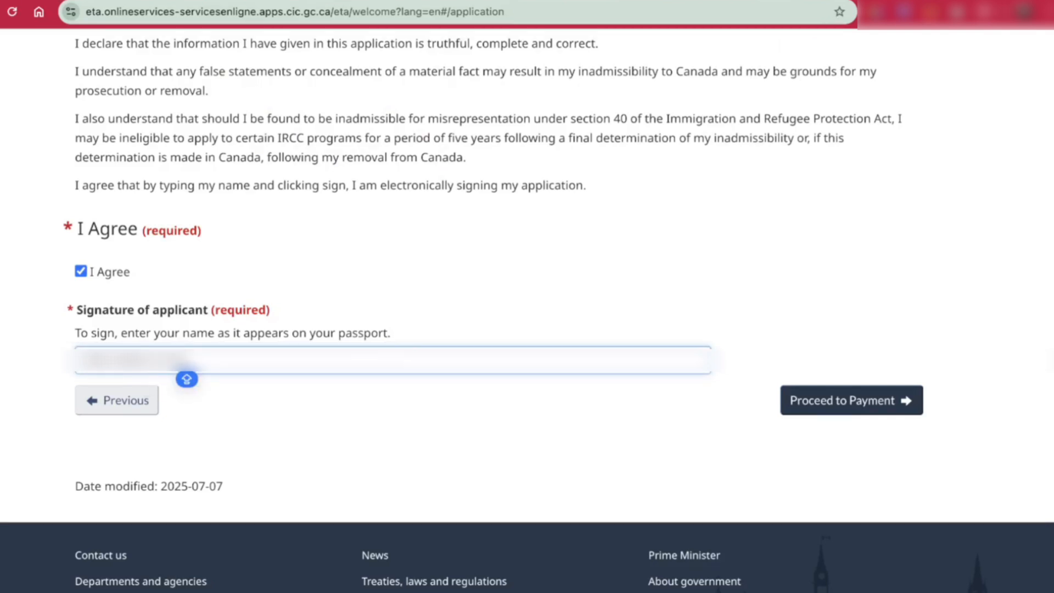
{"action": "left_click", "coordinate": [586, 423]}
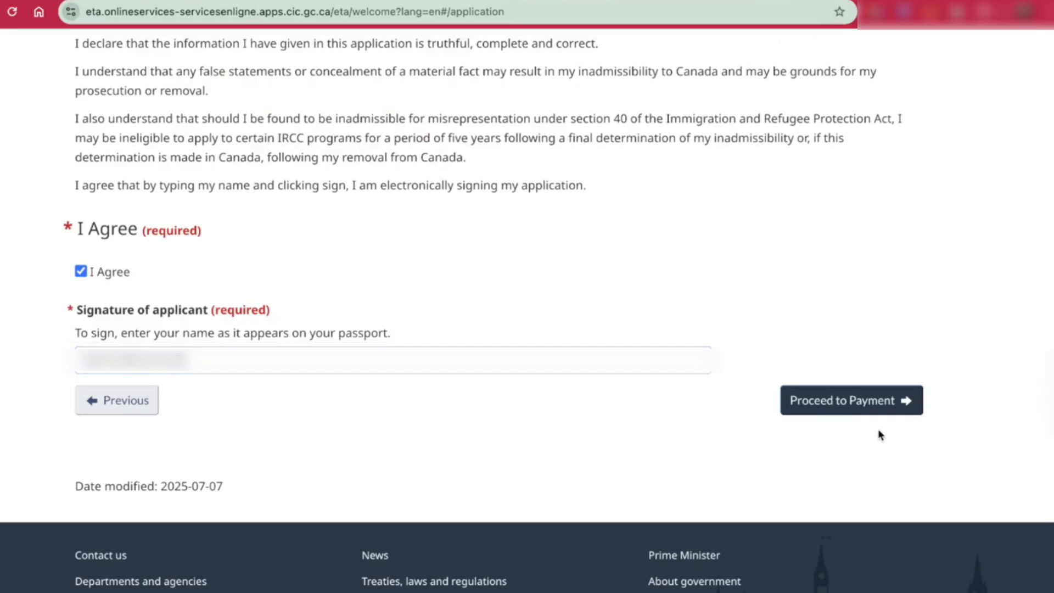
- Proceed to payment and continue from the fee summary to the online payment form
{"action": "left_click", "coordinate": [880, 412]}
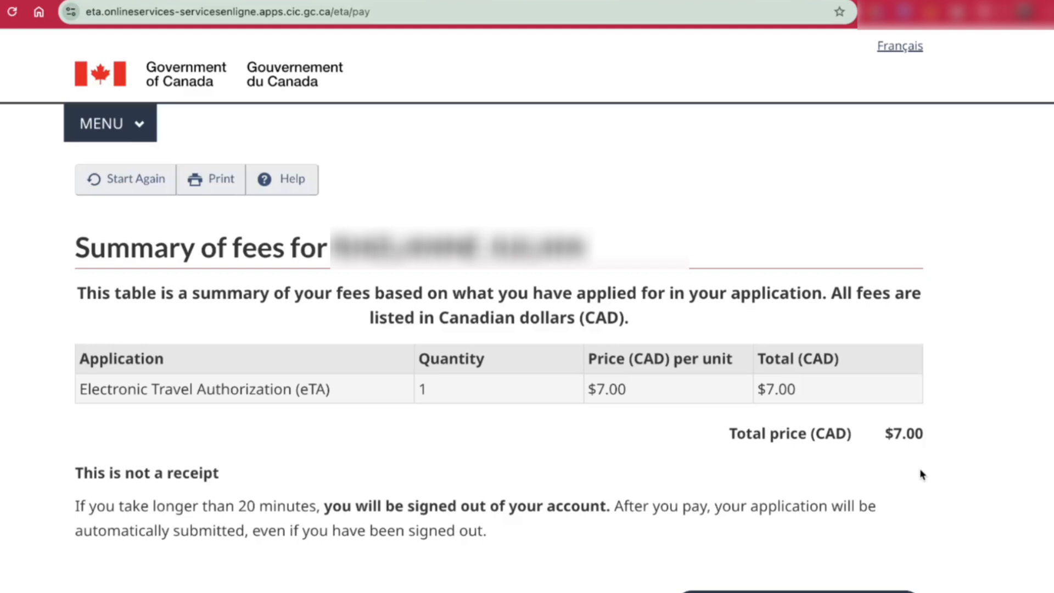
{"action": "scroll", "coordinate": [920, 469], "scroll_direction": "down", "scroll_amount": 1}
{"action": "left_click", "coordinate": [800, 557]}
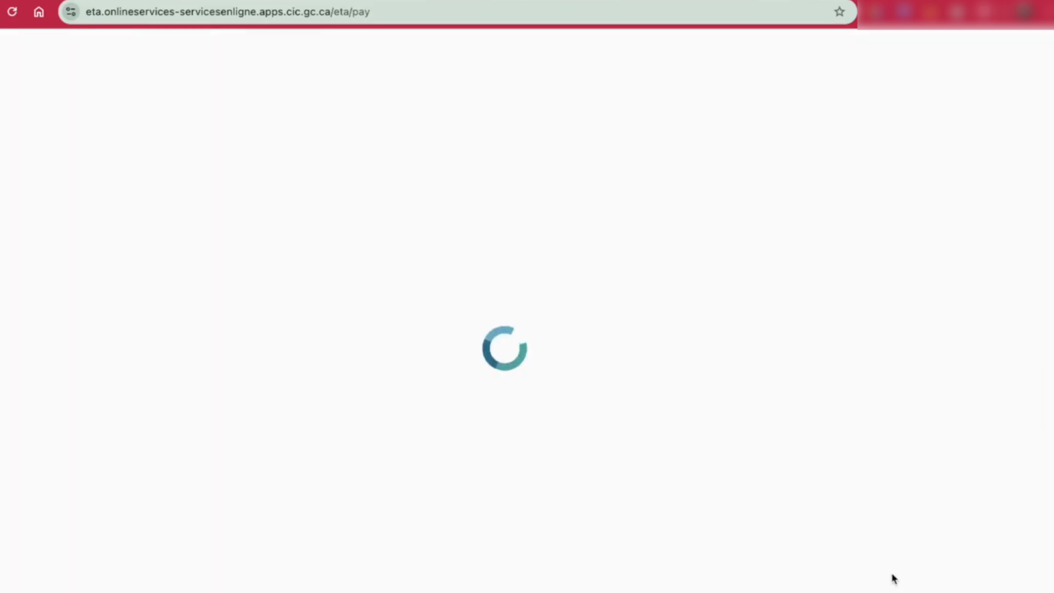
- Complete the payment form's billing details and submit the eTA fee payment
{"action": "scroll", "coordinate": [515, 505], "scroll_direction": "down", "scroll_amount": 10}
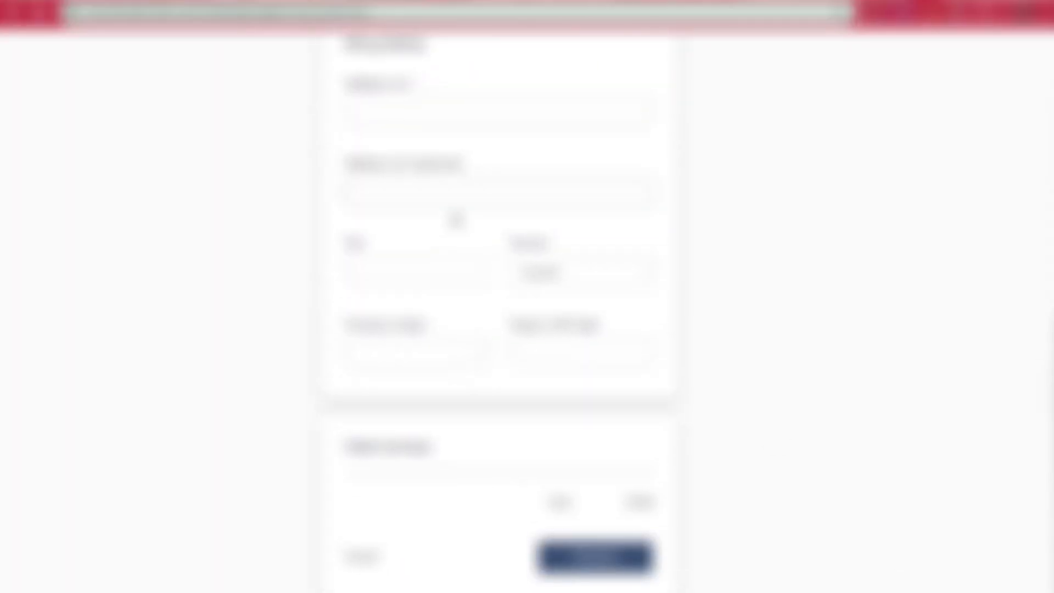
{"action": "scroll", "coordinate": [455, 219], "scroll_direction": "up", "scroll_amount": 1}
{"action": "scroll", "coordinate": [355, 212], "scroll_direction": "down", "scroll_amount": 3}
{"action": "left_click", "coordinate": [619, 496]}
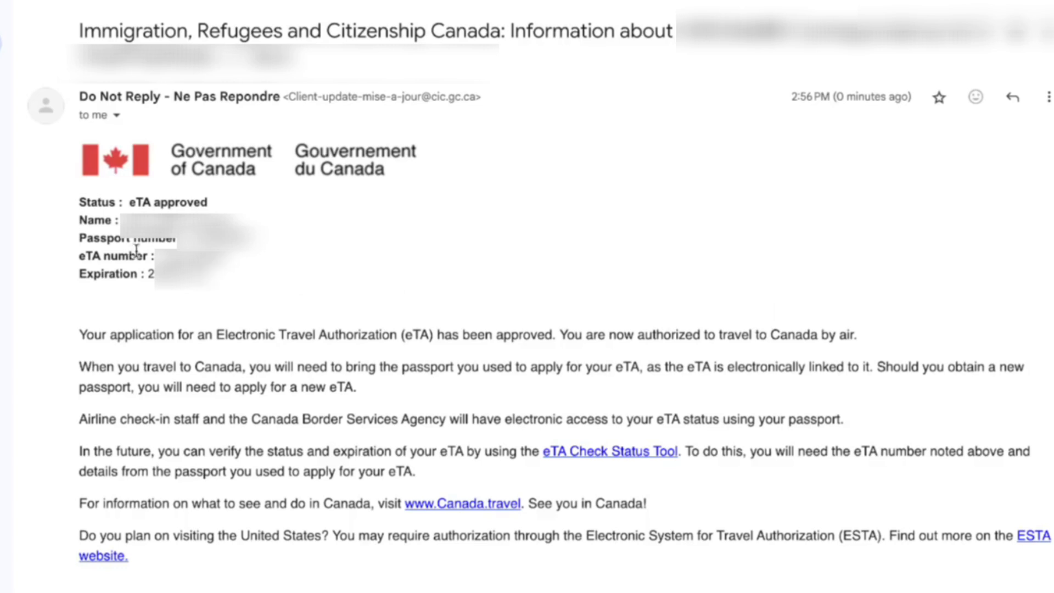
- Select the eTA number in the approval email and open the eTA Check Status Tool
{"action": "left_click_drag", "start_coordinate": [159, 258], "coordinate": [243, 265]}
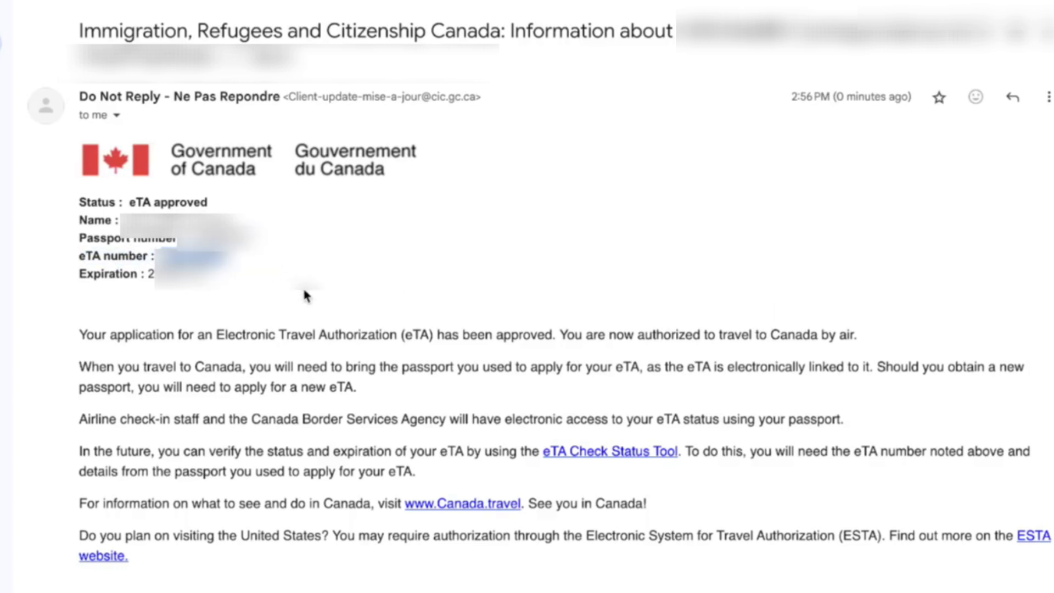
{"action": "left_click", "coordinate": [305, 255]}
{"action": "left_click", "coordinate": [608, 450]}
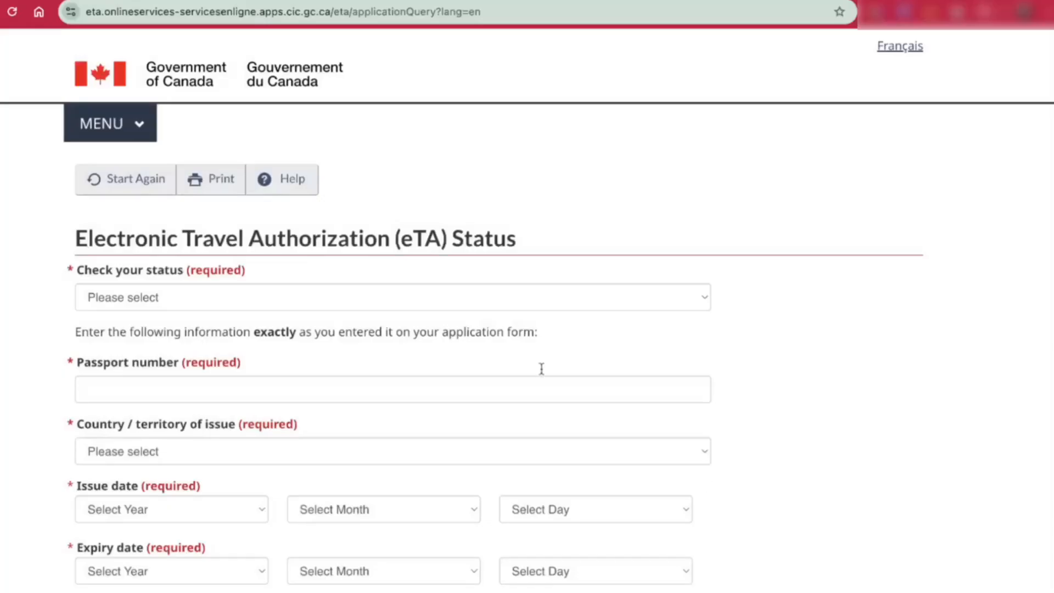
- Check the status of the received eTA using the eTA number, passport number, PHL (Philippines) as country of issue, and passport dates
{"action": "left_click", "coordinate": [322, 301]}
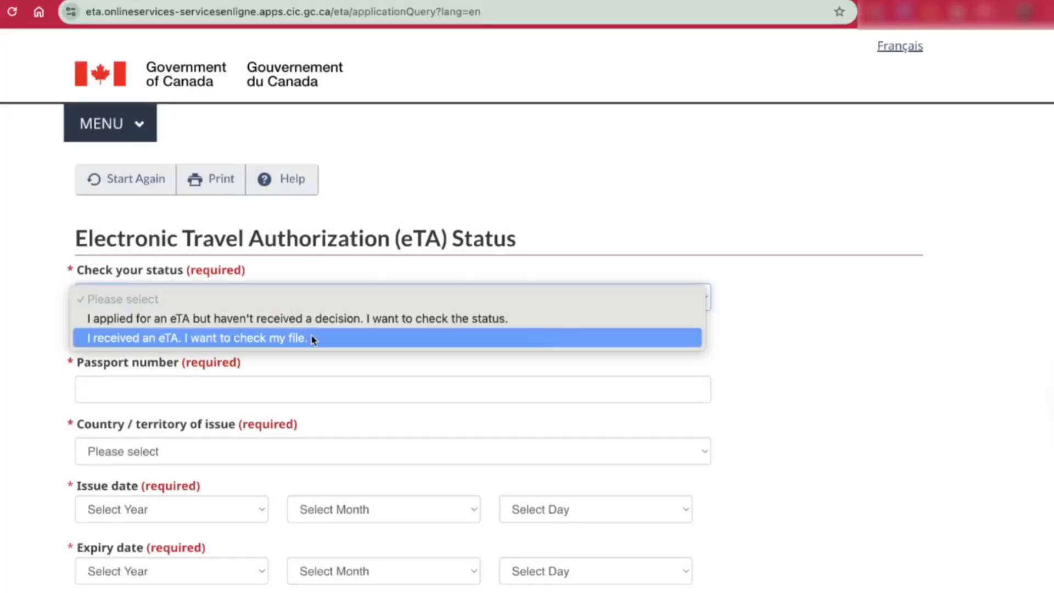
{"action": "left_click", "coordinate": [313, 336]}
{"action": "left_click", "coordinate": [315, 359]}
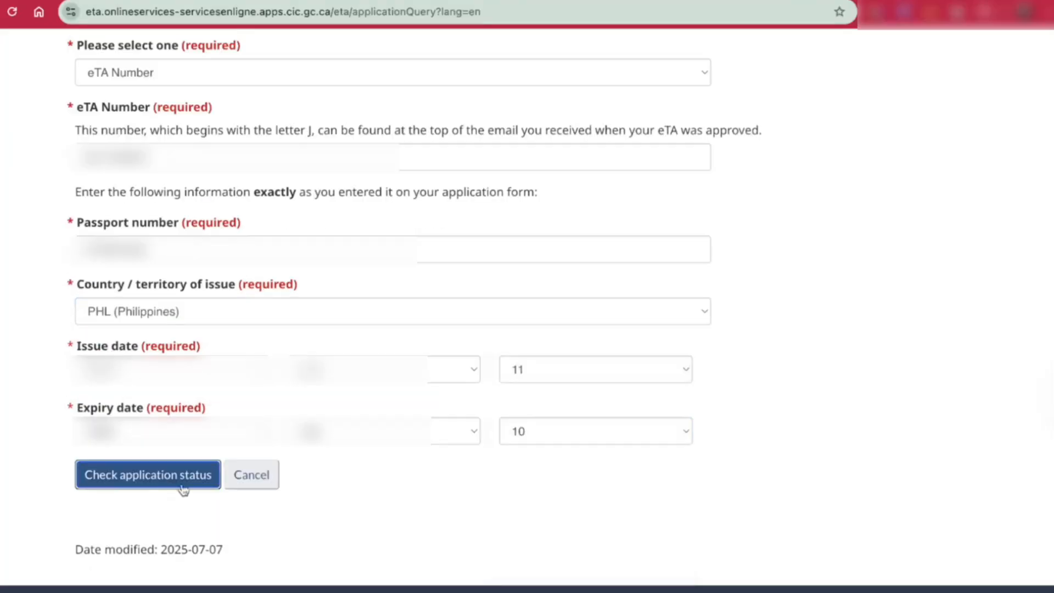
{"action": "left_click", "coordinate": [148, 475]}
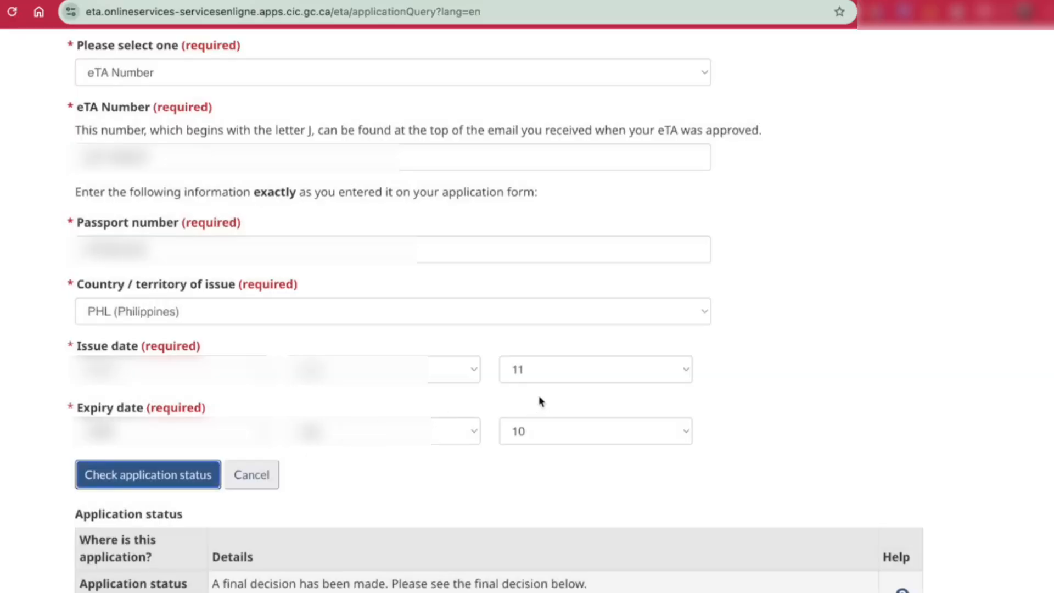
{"action": "scroll", "coordinate": [543, 417], "scroll_direction": "down", "scroll_amount": 6}
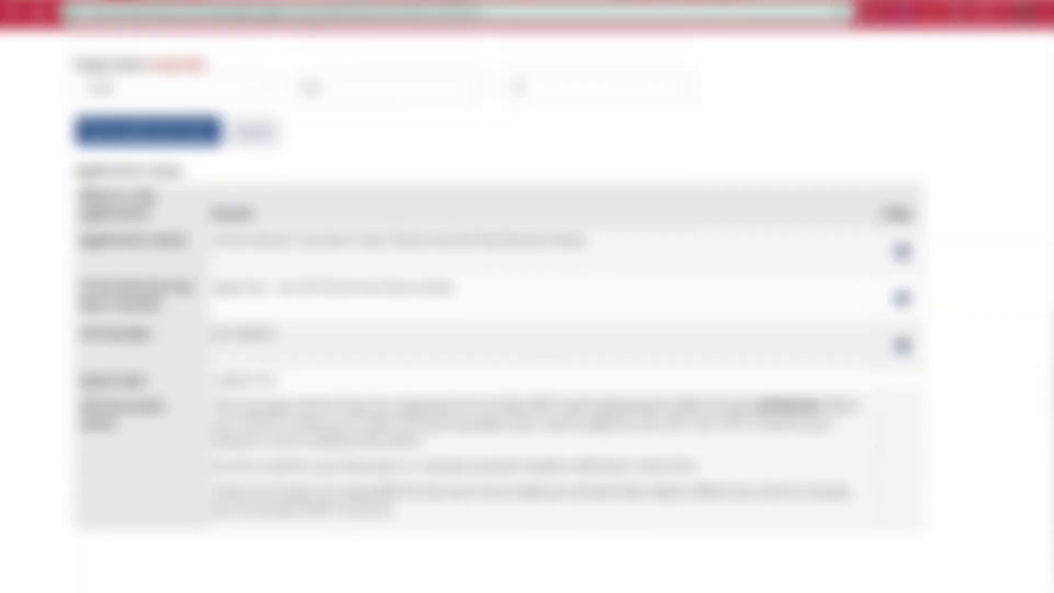